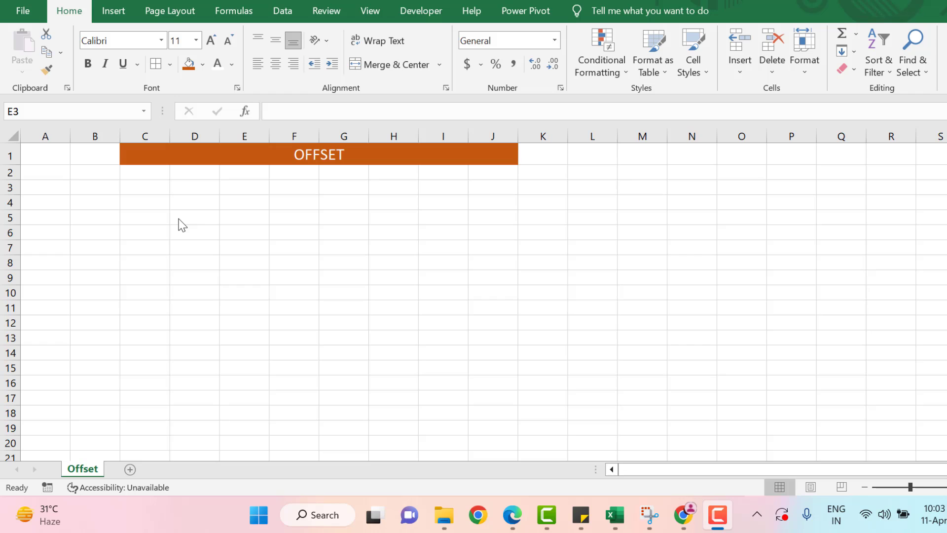
# Enter =RANDBETWEEN(10,100) in cell D3
pyautogui.click(178, 218)
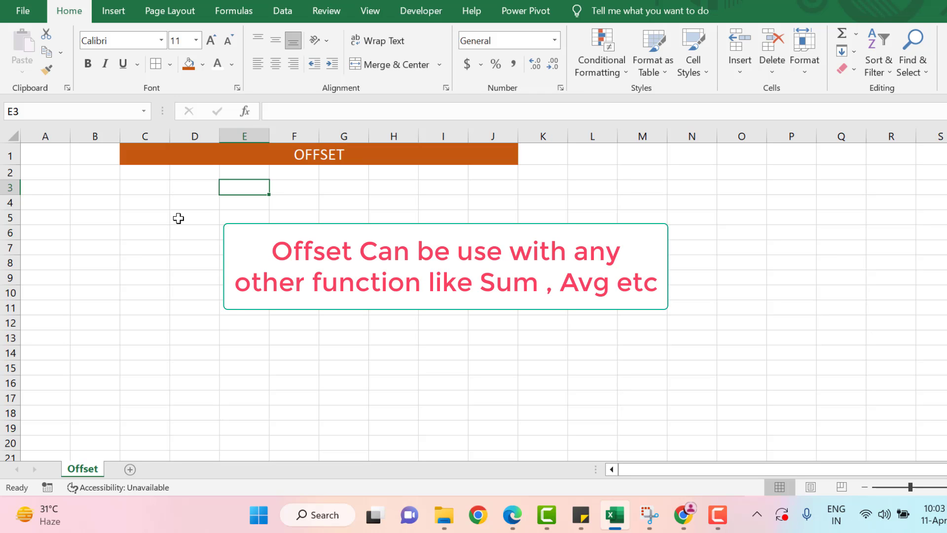
pyautogui.click(151, 192)
pyautogui.press('Right')
pyautogui.write('=ra')
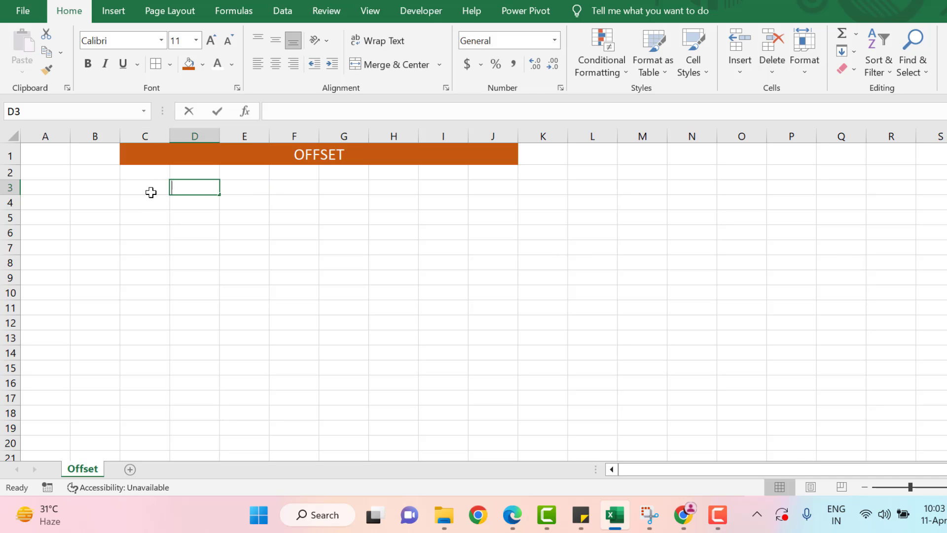
pyautogui.write('nd')
pyautogui.press('Down')
pyautogui.press('Tab')
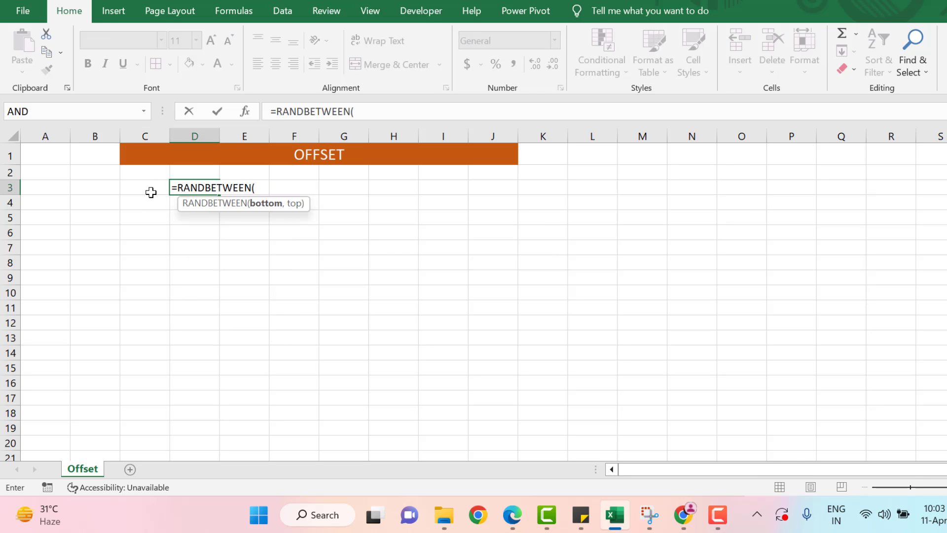
pyautogui.write('10,1000')
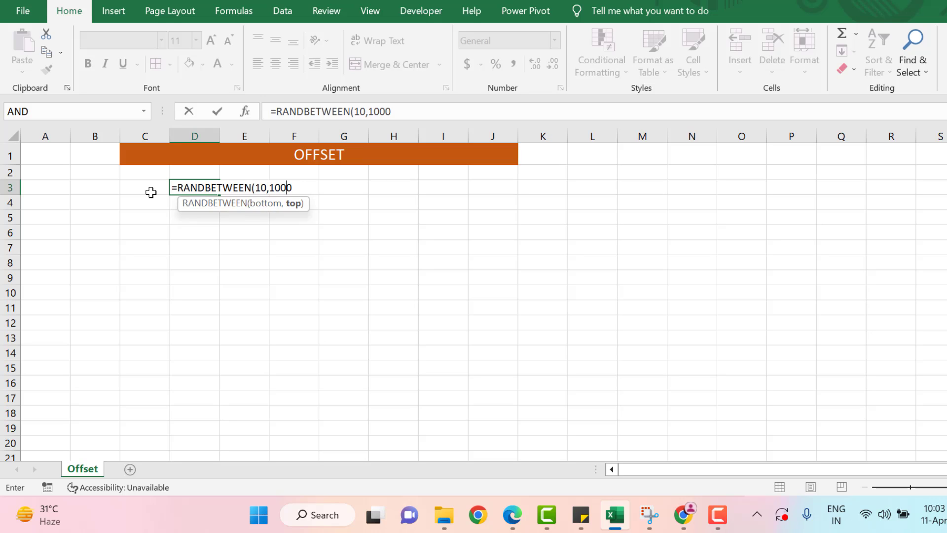
pyautogui.press('BackSpace')
pyautogui.press('Return')
# Fill the formula through D3:I10 and paste the grid as static values starting at D4
pyautogui.press('Up')
pyautogui.hotkey('shift', 'Right')
pyautogui.hotkey('shift', 'Right')
pyautogui.hotkey('shift', 'Right')
pyautogui.hotkey('shift', 'Right')
pyautogui.hotkey('shift', 'Right')
pyautogui.hotkey('shift', 'Down')
pyautogui.hotkey('shift', 'Down')
pyautogui.hotkey('shift', 'Down')
pyautogui.hotkey('shift', 'Down')
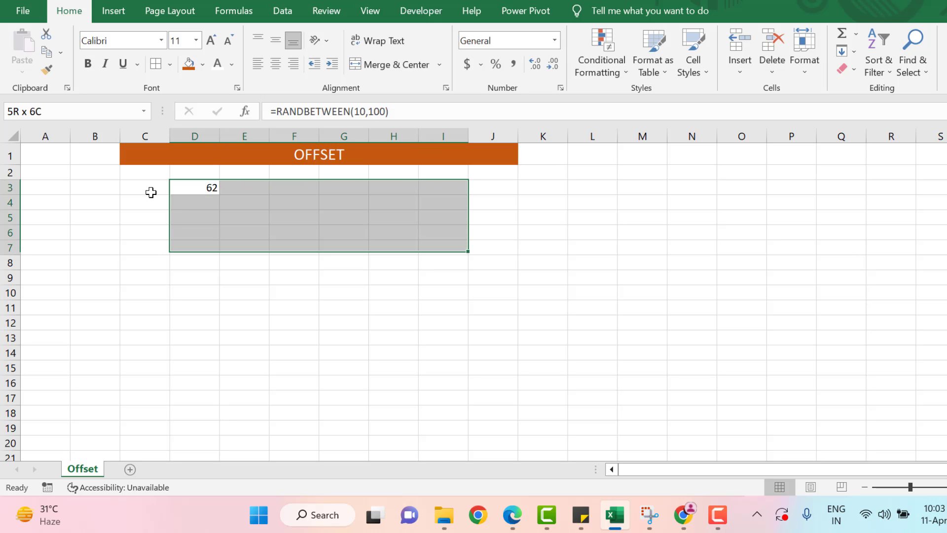
pyautogui.hotkey('shift', 'Down')
pyautogui.hotkey('shift', 'Down')
pyautogui.hotkey('shift', 'Down')
pyautogui.hotkey('ctrl', 'r')
pyautogui.hotkey('ctrl', 'd')
pyautogui.hotkey('ctrl', 'c')
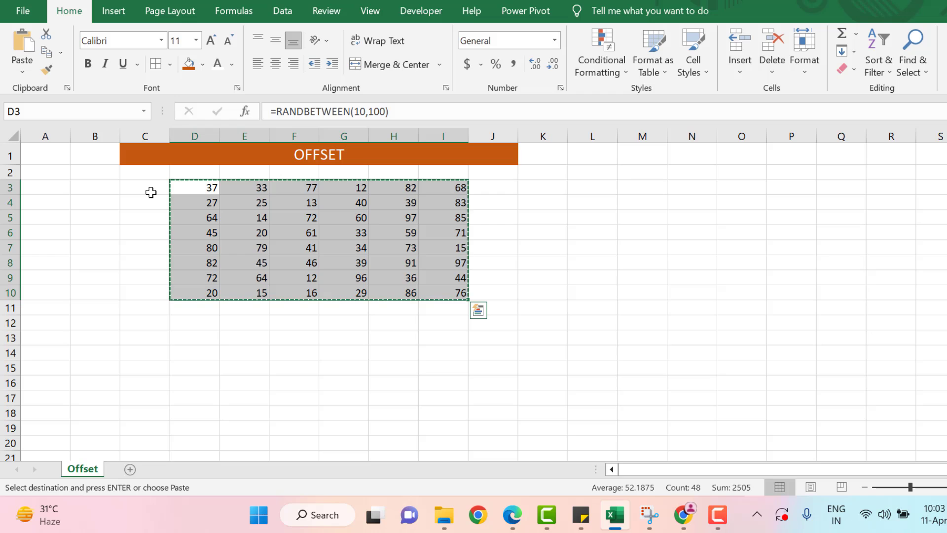
pyautogui.hotkey('ctrl', 'v')
pyautogui.press('Down')
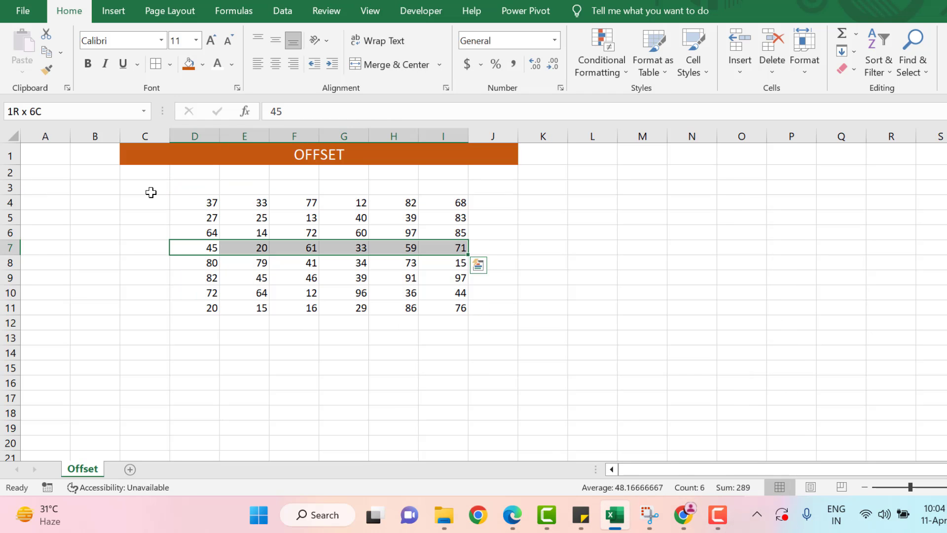
pyautogui.press('Up')
pyautogui.press('Up')
pyautogui.press('Up')
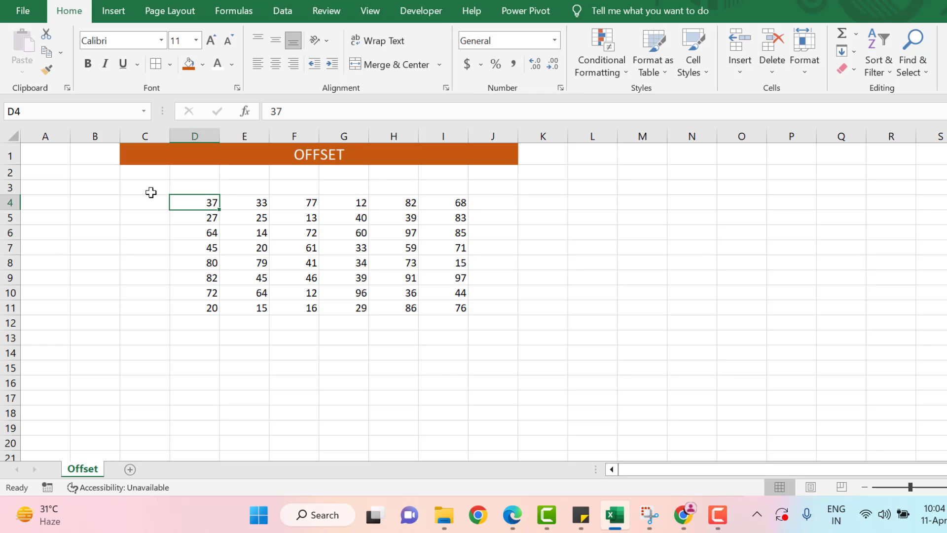
# Shade grid row 7 (D7:I7) gold
pyautogui.press('Down')
pyautogui.press('Down')
pyautogui.press('Down')
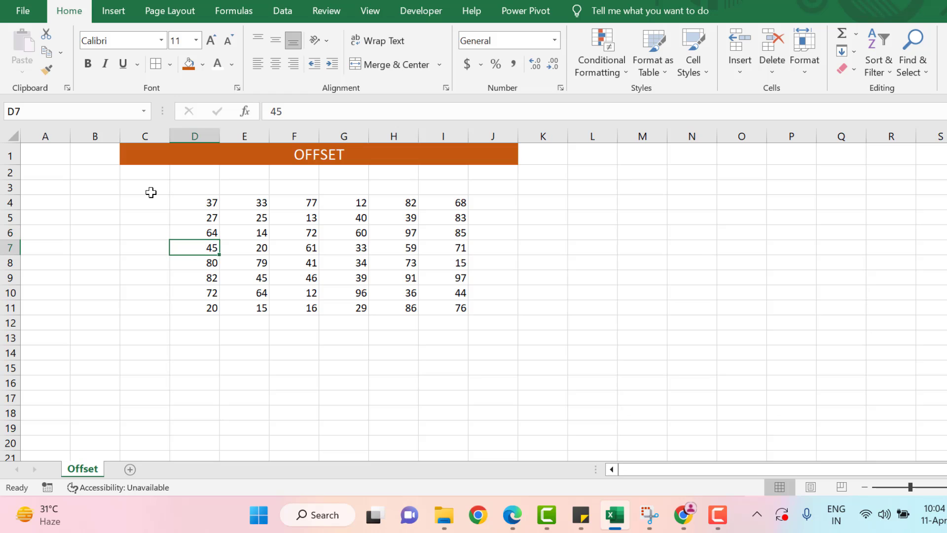
pyautogui.hotkey('ctrl', 'shift', 'Right')
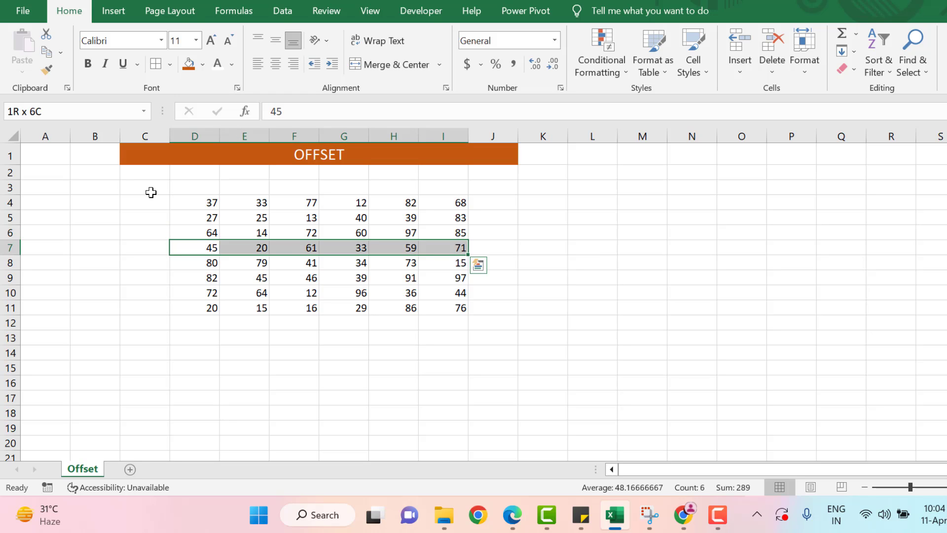
pyautogui.click(202, 64)
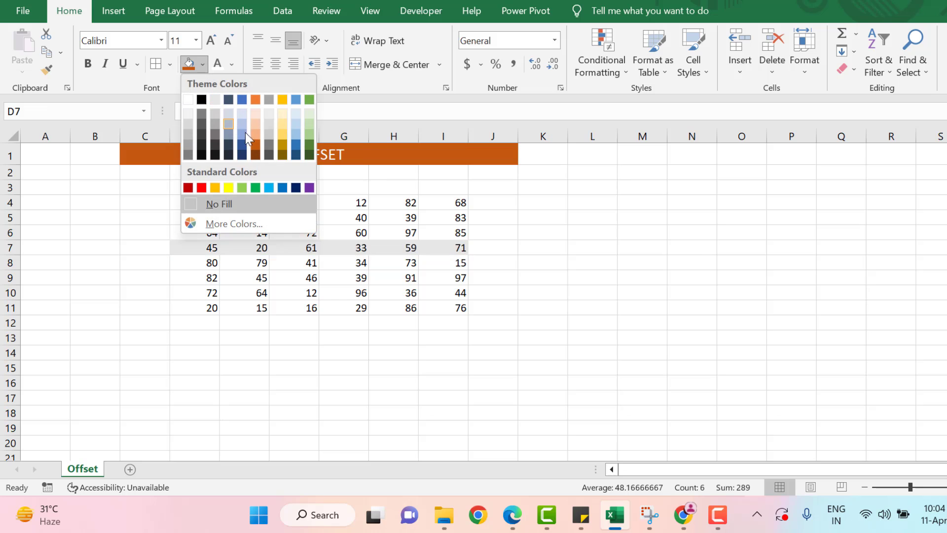
pyautogui.click(282, 135)
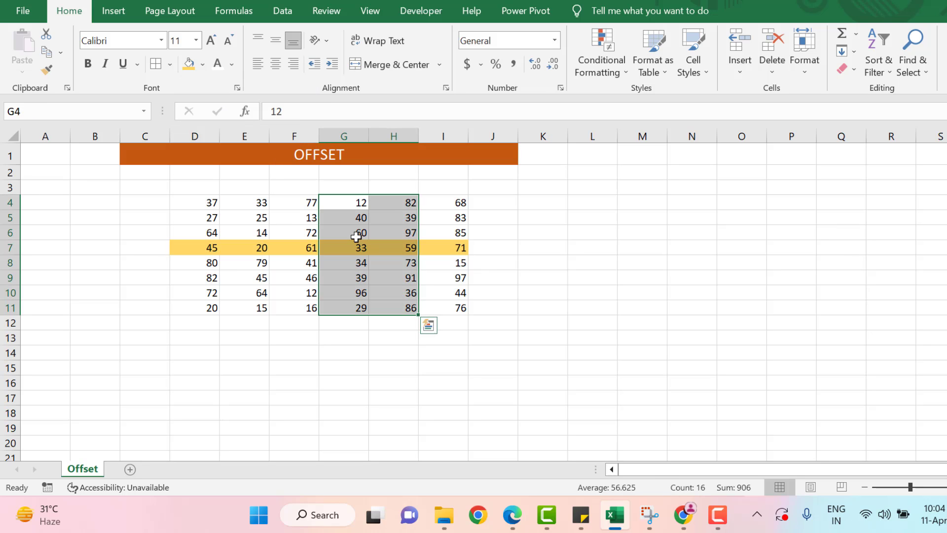
# Shade columns G and H of the grid (G4:H11) gold
pyautogui.click(350, 211)
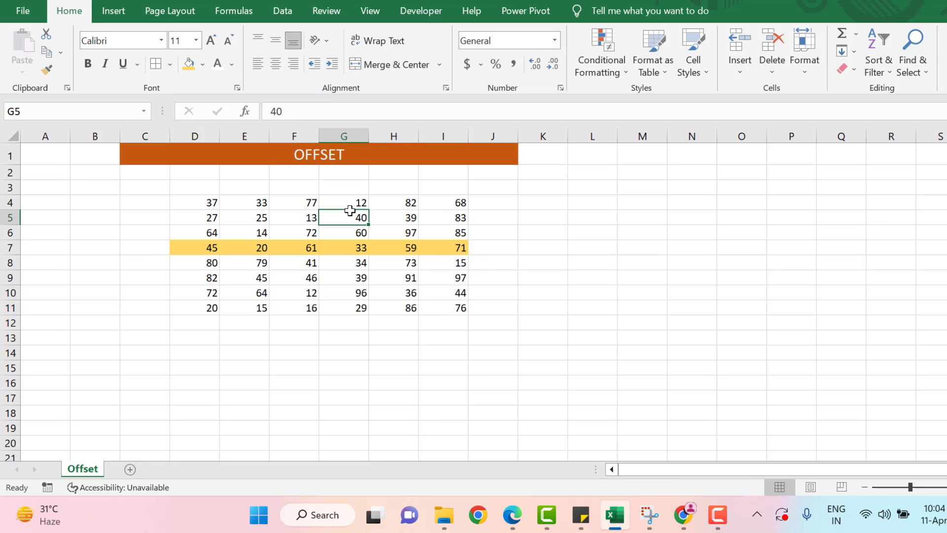
pyautogui.press('Up')
pyautogui.hotkey('shift', 'Right')
pyautogui.hotkey('shift', 'Down')
pyautogui.hotkey('shift', 'Down')
pyautogui.hotkey('shift', 'Down')
pyautogui.hotkey('shift', 'Down')
pyautogui.hotkey('shift', 'Down')
pyautogui.hotkey('shift', 'Down')
pyautogui.hotkey('shift', 'Down')
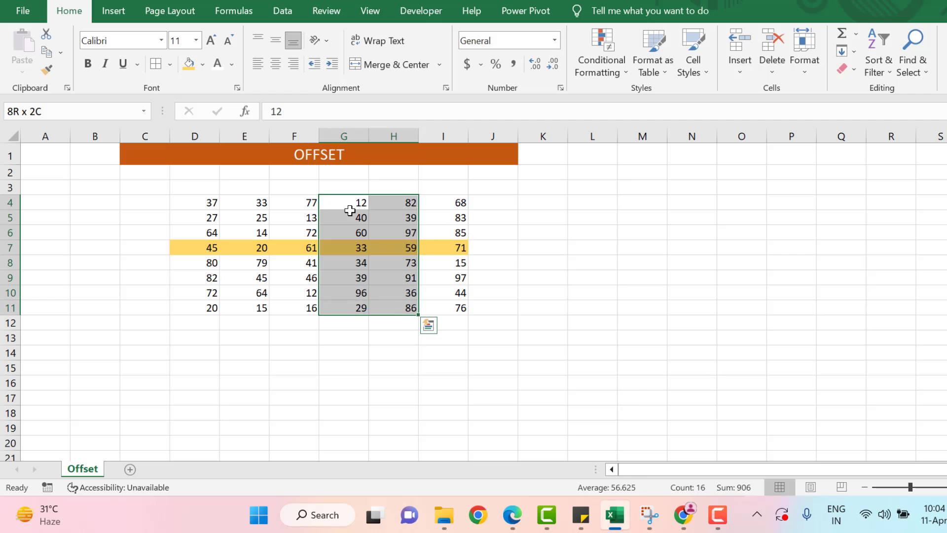
pyautogui.click(191, 67)
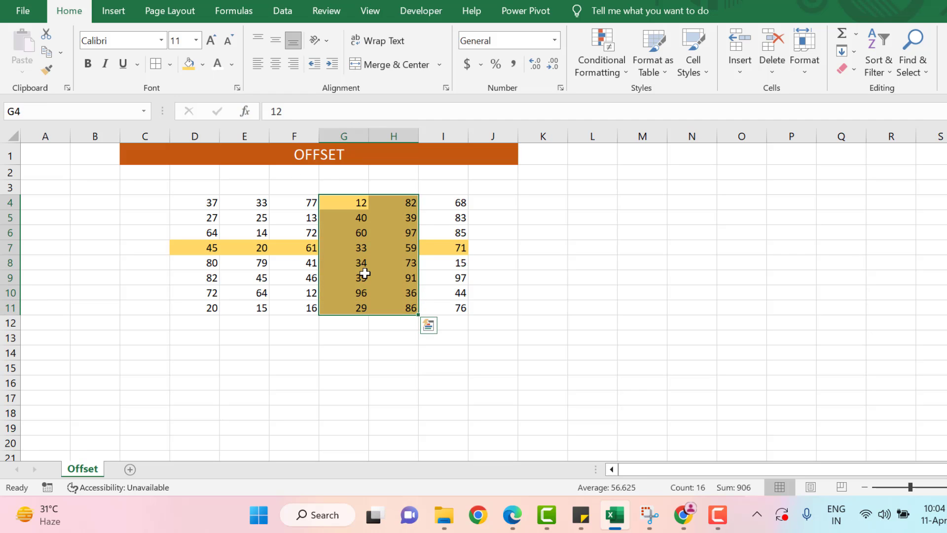
# Reselect G4:H11 to check the gold columns, then return to empty cell D3
pyautogui.click(364, 272)
pyautogui.press('Up')
pyautogui.press('Up')
pyautogui.press('Right')
pyautogui.press('Right')
pyautogui.press('Right')
pyautogui.press('Left')
pyautogui.press('Left')
pyautogui.press('Left')
pyautogui.press('Left')
pyautogui.press('Left')
pyautogui.press('Left')
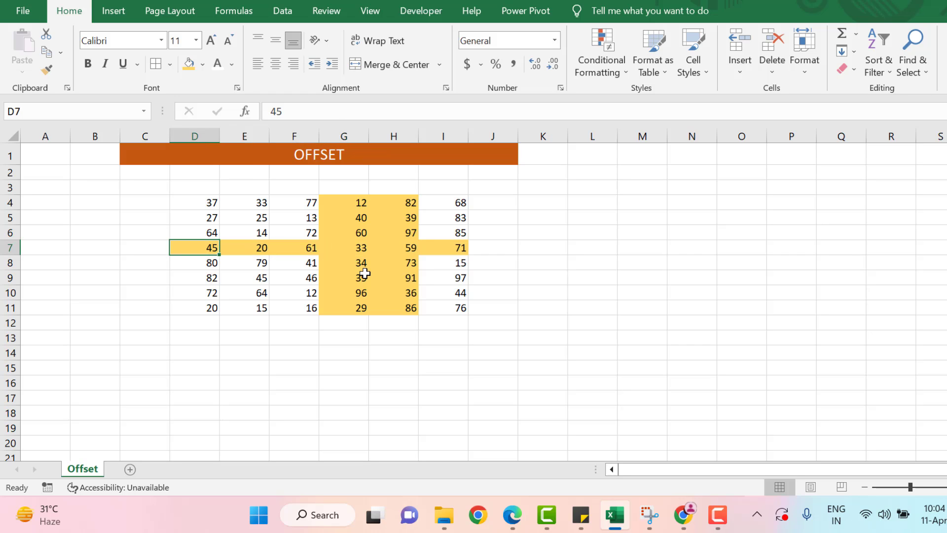
pyautogui.press('Up')
pyautogui.press('Up')
pyautogui.press('Right')
pyautogui.press('Right')
pyautogui.press('Right')
pyautogui.press('Right')
pyautogui.press('Up')
pyautogui.hotkey('shift', 'Left')
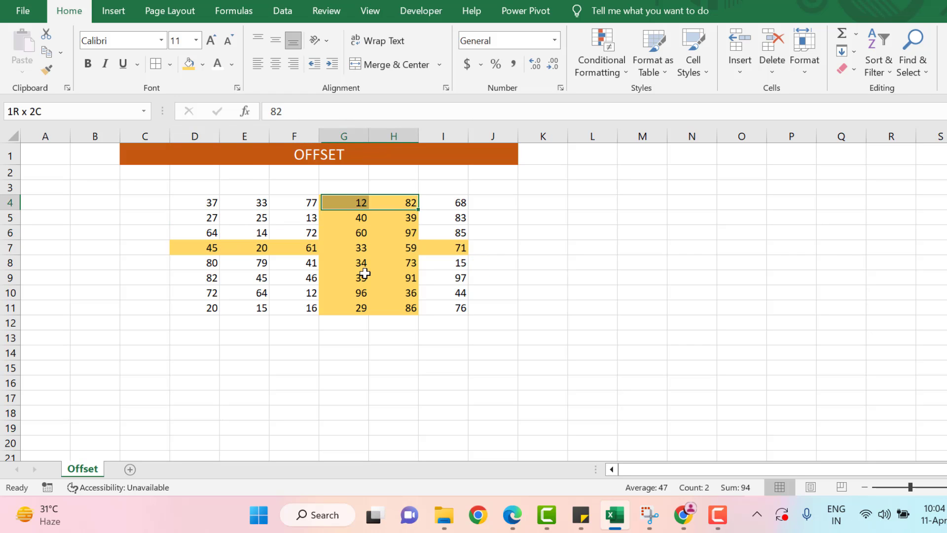
pyautogui.hotkey('ctrl', 'shift', 'Down')
pyautogui.press('Left')
pyautogui.press('Left')
pyautogui.press('Left')
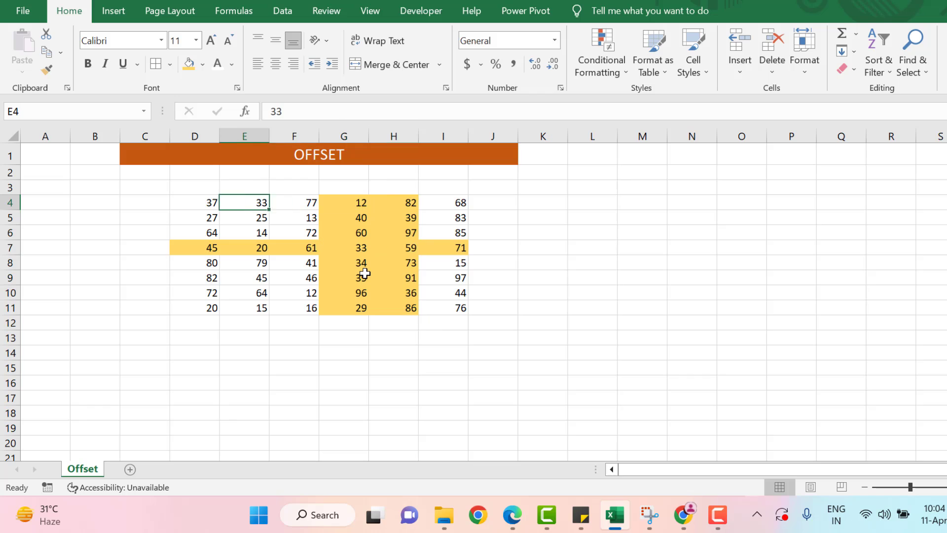
pyautogui.press('Left')
pyautogui.press('Up')
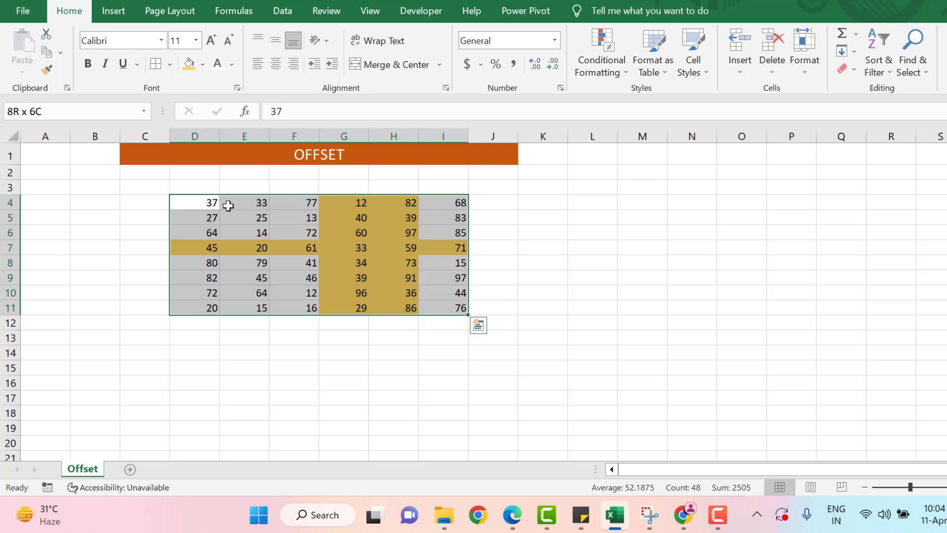
# Enter column offset labels 0, 1, 2, 3, 4, 5 across D3:I3
pyautogui.click(228, 206)
pyautogui.press('Up')
pyautogui.press('Up')
pyautogui.press('Left')
pyautogui.press('Down')
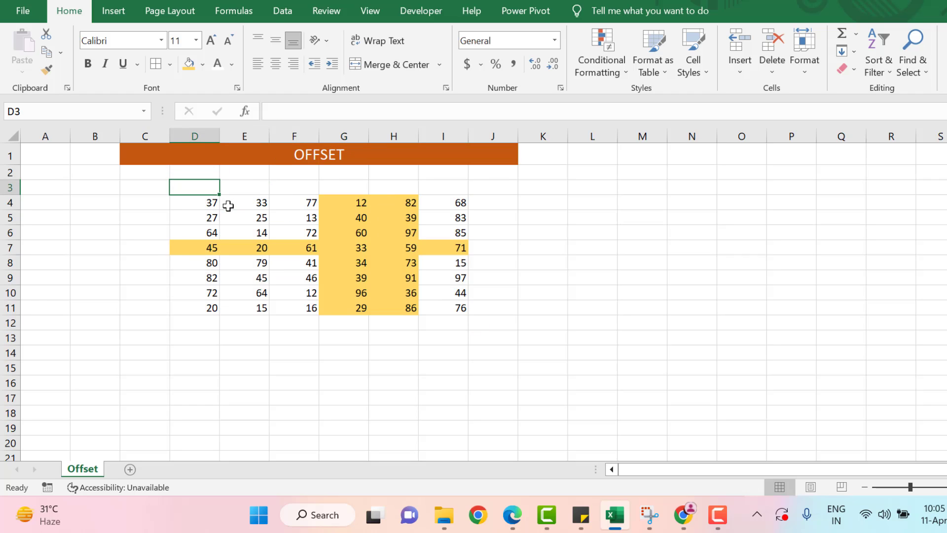
pyautogui.press('Down')
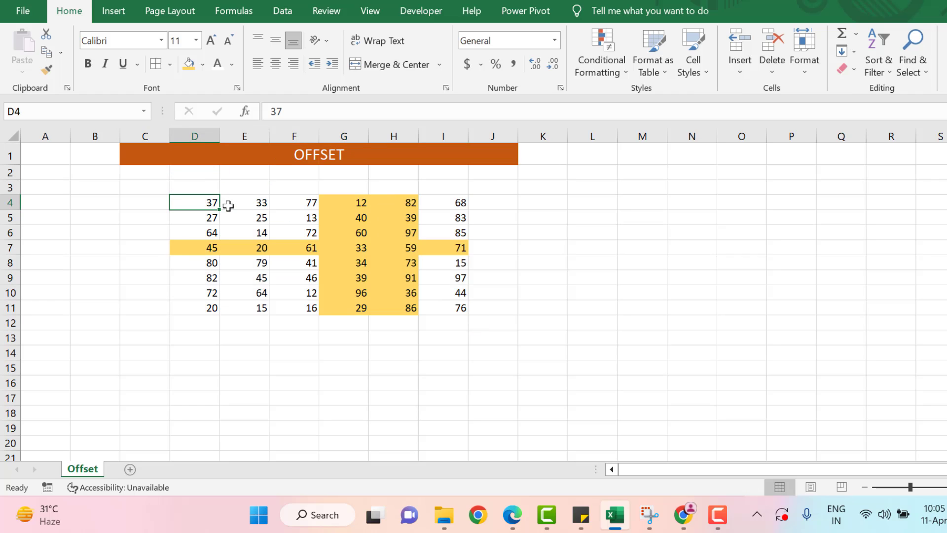
pyautogui.press('Up')
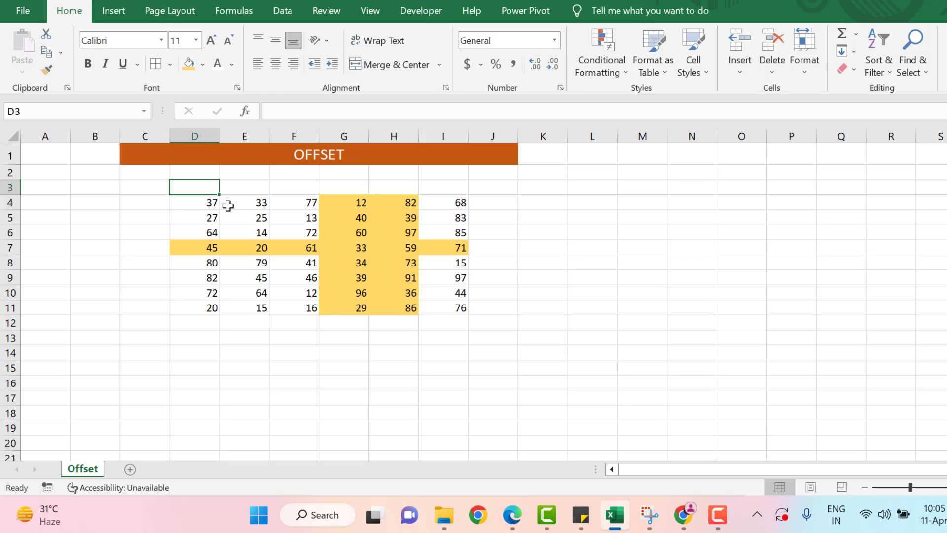
pyautogui.write('0')
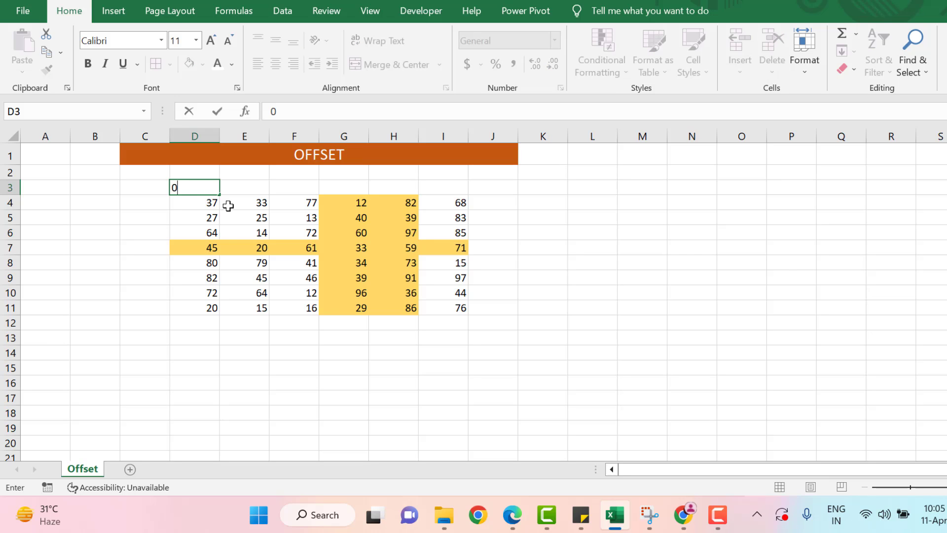
pyautogui.press('Tab')
pyautogui.write('1')
pyautogui.press('Tab')
pyautogui.write('2')
pyautogui.press('Tab')
pyautogui.write('3')
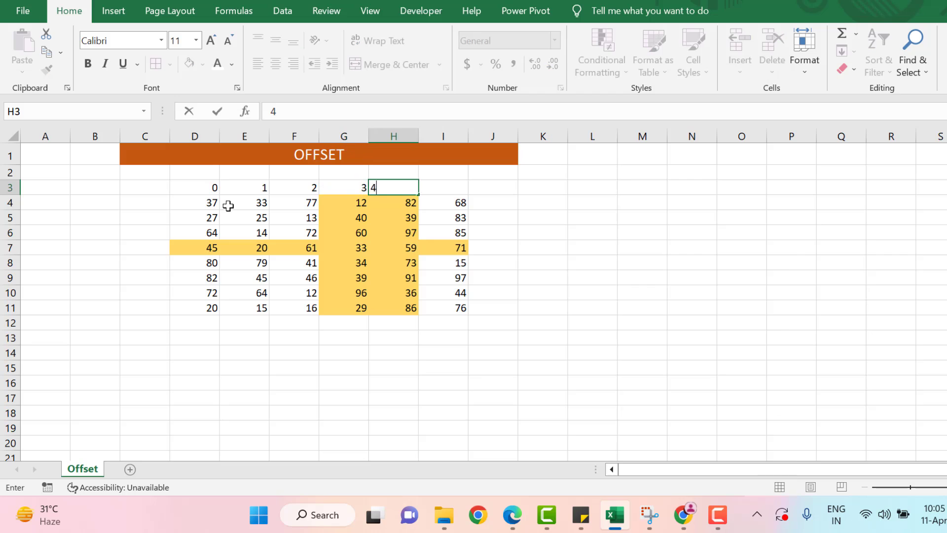
pyautogui.press('Tab')
pyautogui.write('4')
pyautogui.press('Tab')
pyautogui.write('5')
pyautogui.press('Tab')
pyautogui.press('Down')
# Enter row offset labels 0 through 7 down C4:C11
pyautogui.press('Left')
pyautogui.press('Left')
pyautogui.press('Left')
pyautogui.press('Left')
pyautogui.press('Left')
pyautogui.press('Left')
pyautogui.press('Left')
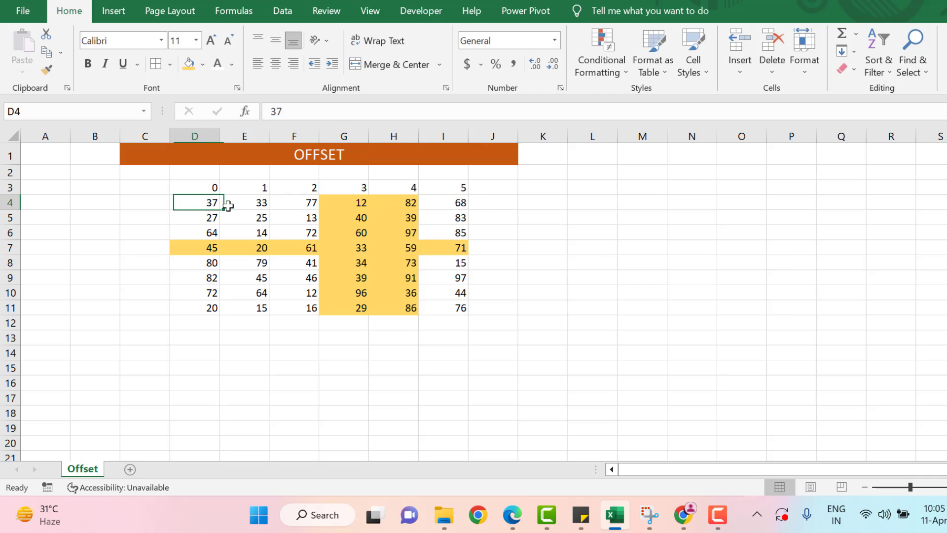
pyautogui.write('0')
pyautogui.press('Return')
pyautogui.write('1')
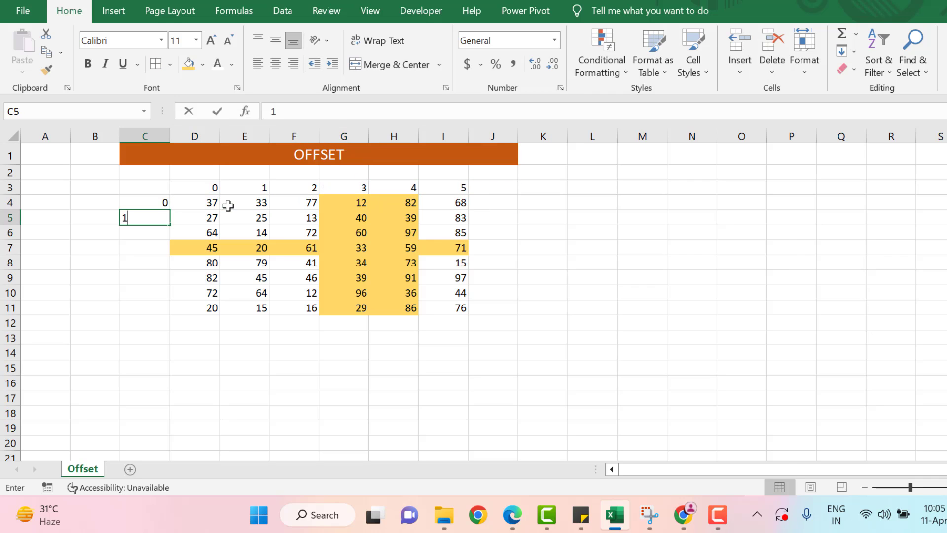
pyautogui.press('Return')
pyautogui.write('2')
pyautogui.press('Return')
pyautogui.write('3')
pyautogui.press('Return')
pyautogui.write('4')
pyautogui.press('Return')
pyautogui.write('5')
pyautogui.press('Return')
pyautogui.write('6')
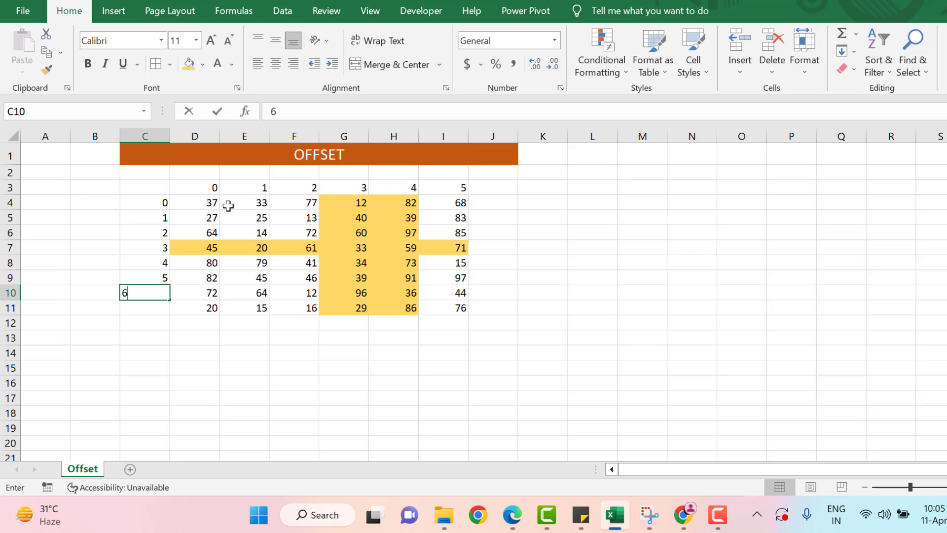
pyautogui.press('Return')
pyautogui.write('7')
pyautogui.hotkey('ctrl', 'Return')
pyautogui.press('Up')
pyautogui.press('Up')
pyautogui.press('Up')
pyautogui.press('Up')
pyautogui.press('Up')
pyautogui.press('Up')
pyautogui.press('Up')
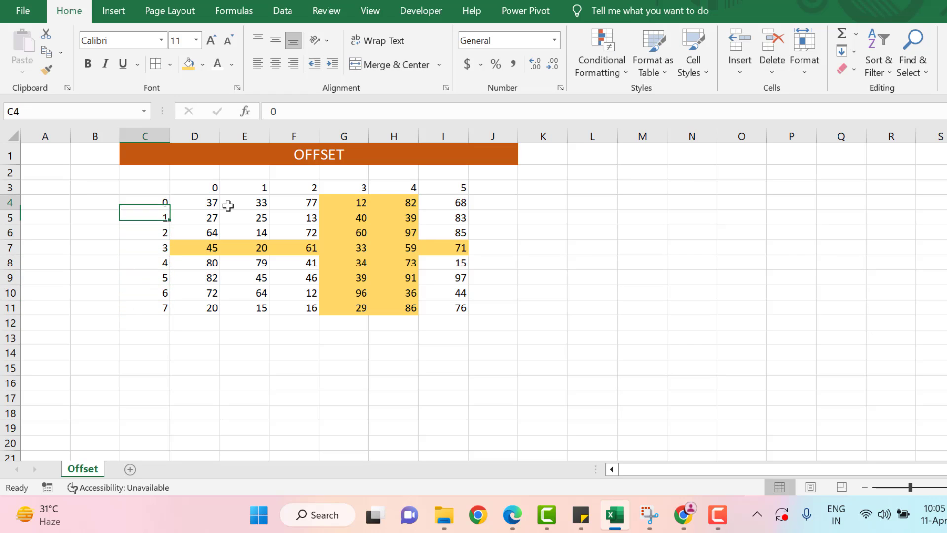
pyautogui.hotkey('ctrl', 'shift', 'Down')
# Fill the row labels C4:C11 and header cells D3:I3 with Orange Accent 2 Darker 25%
pyautogui.click(203, 64)
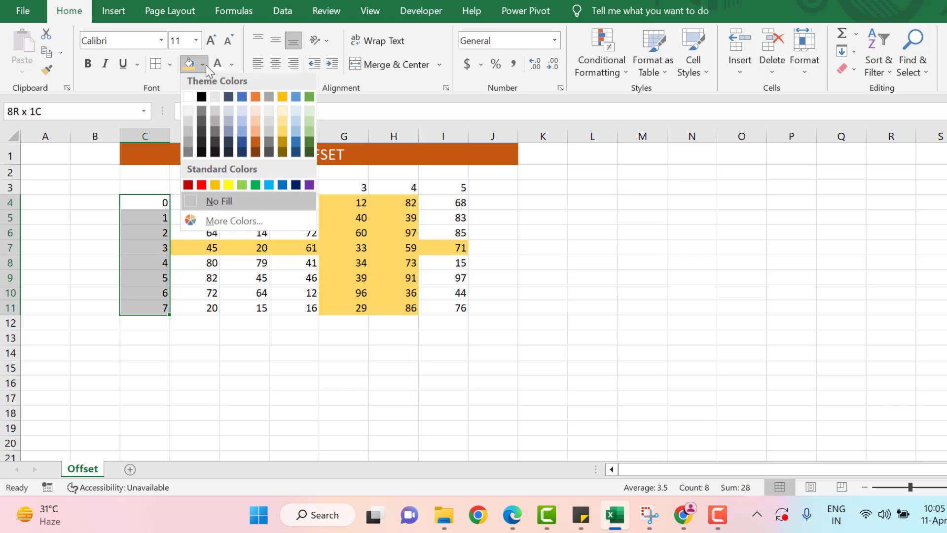
pyautogui.click(254, 142)
pyautogui.press('Up')
pyautogui.press('Right')
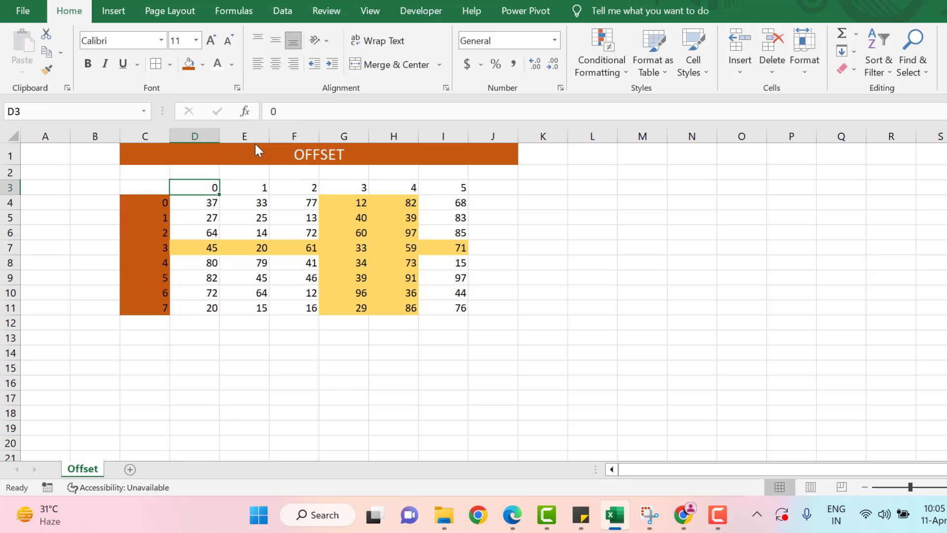
pyautogui.hotkey('ctrl', 'shift', 'Right')
pyautogui.click(188, 65)
# Copy the D3:I3 header formatting onto C4:C11 with Paste Special Formats
pyautogui.click(301, 235)
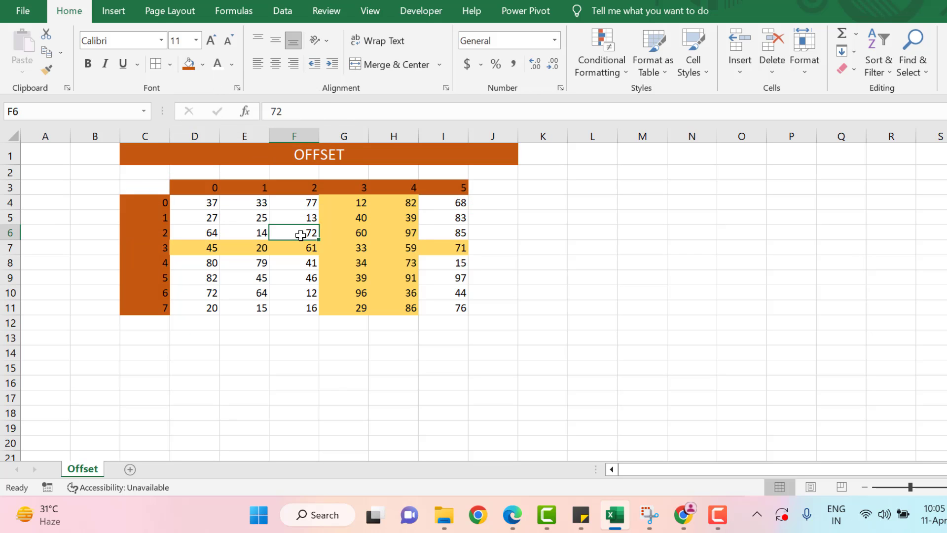
pyautogui.press('Up')
pyautogui.press('Up')
pyautogui.press('Up')
pyautogui.press('Up')
pyautogui.press('Left')
pyautogui.press('Down')
pyautogui.press('Down')
pyautogui.press('Left')
pyautogui.press('Up')
pyautogui.hotkey('ctrl', 'shift', 'Right')
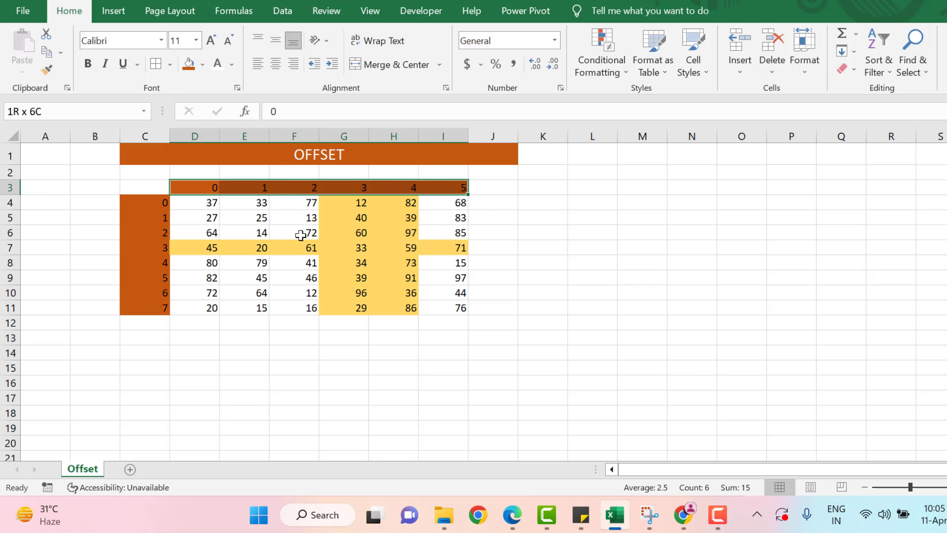
pyautogui.hotkey('ctrl', 'c')
pyautogui.press('Left')
pyautogui.press('Left')
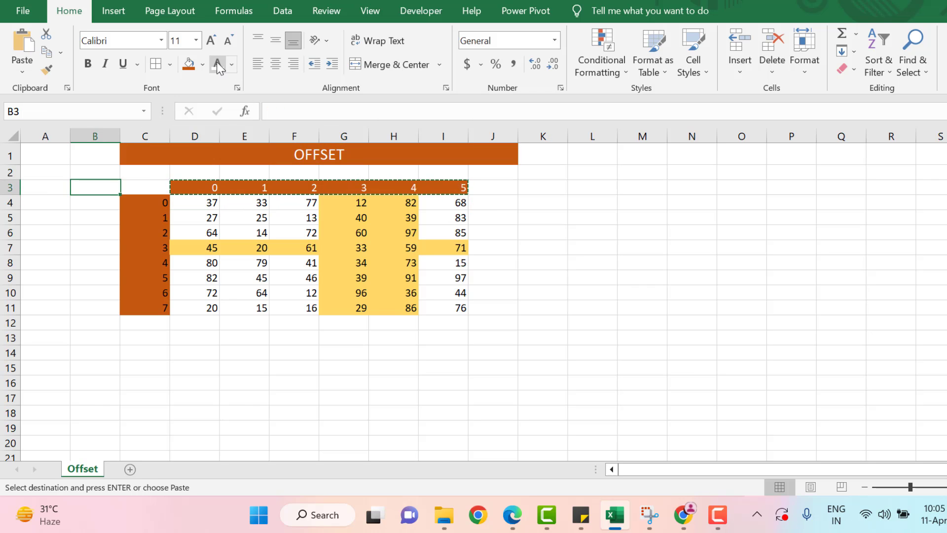
pyautogui.press('Down')
pyautogui.press('Right')
pyautogui.hotkey('ctrl', 'shift', 'Down')
pyautogui.hotkey('alt', 'e')
pyautogui.press('s')
pyautogui.press('Escape')
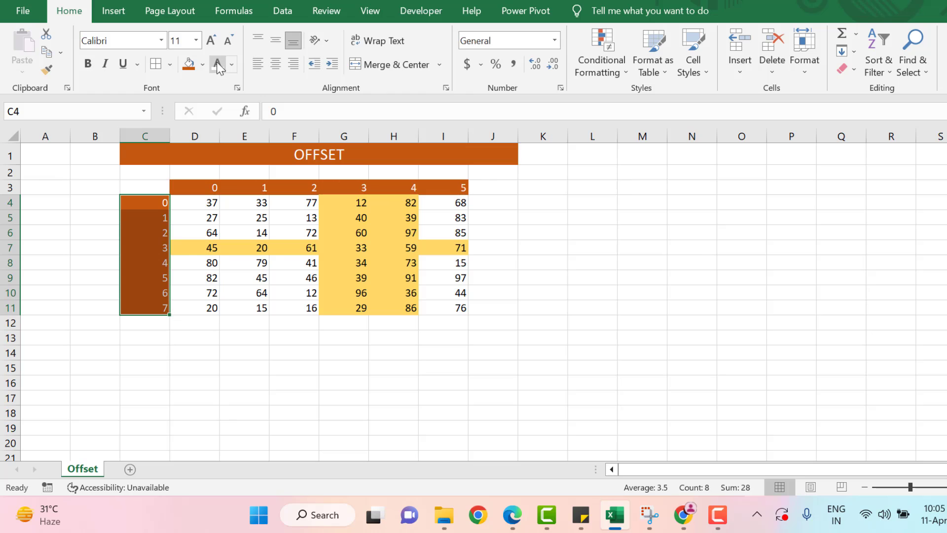
# Center the numbers in both C4:C11 and D3:I3
pyautogui.hotkey('alt', 'h')
pyautogui.press('a')
pyautogui.press('c')
pyautogui.press('Up')
pyautogui.press('Right')
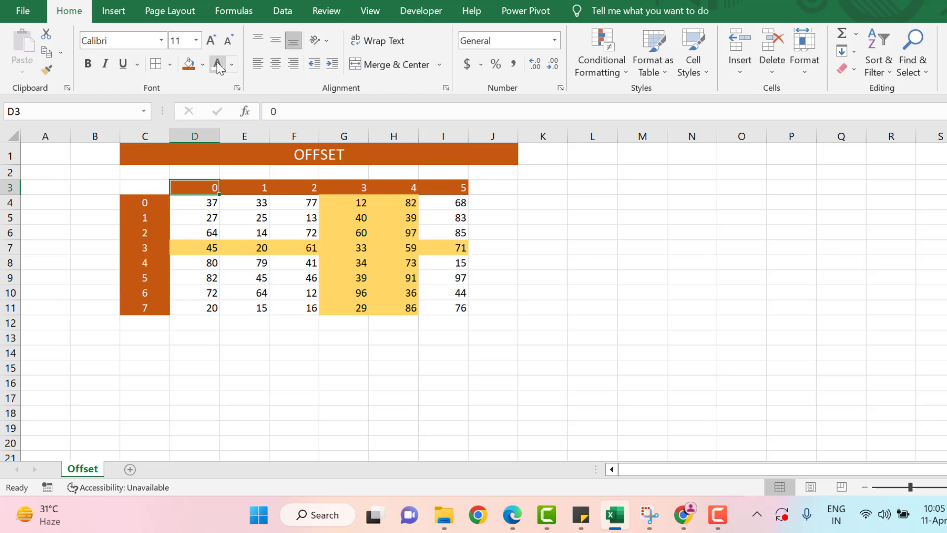
pyautogui.hotkey('ctrl', 'shift', 'Right')
pyautogui.hotkey('alt', 'h')
pyautogui.press('a')
pyautogui.press('c')
pyautogui.press('Down')
pyautogui.press('Down')
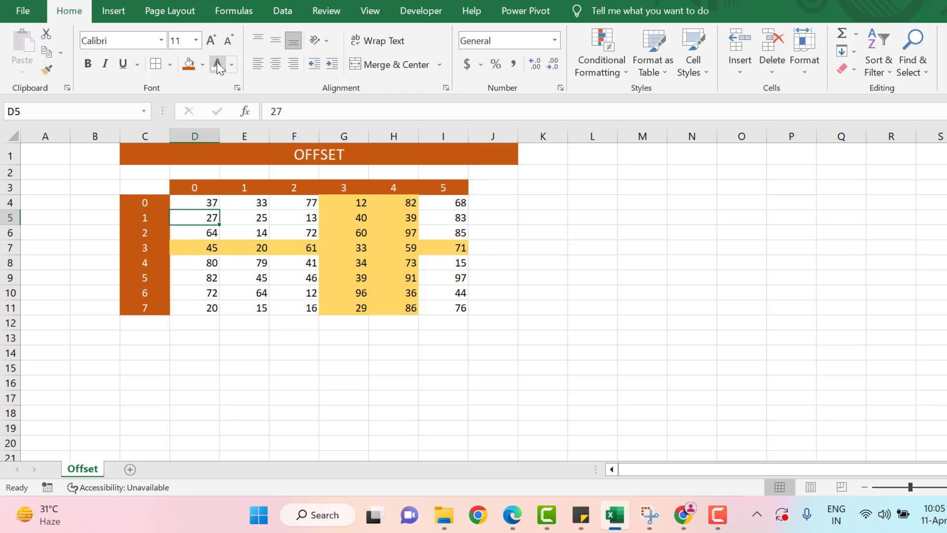
pyautogui.click(529, 209)
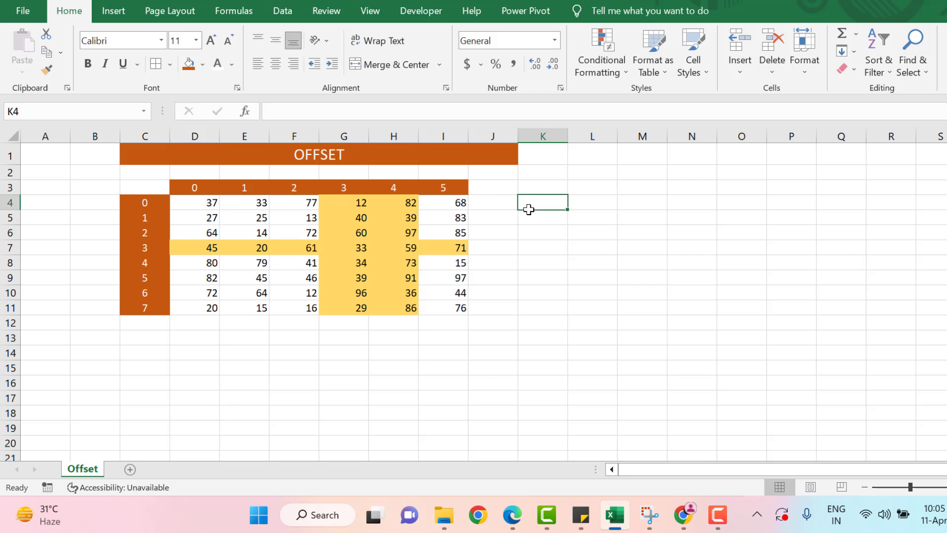
# Label K4 'Horizontal Range' and autofit column K to the text
pyautogui.write('Horizon')
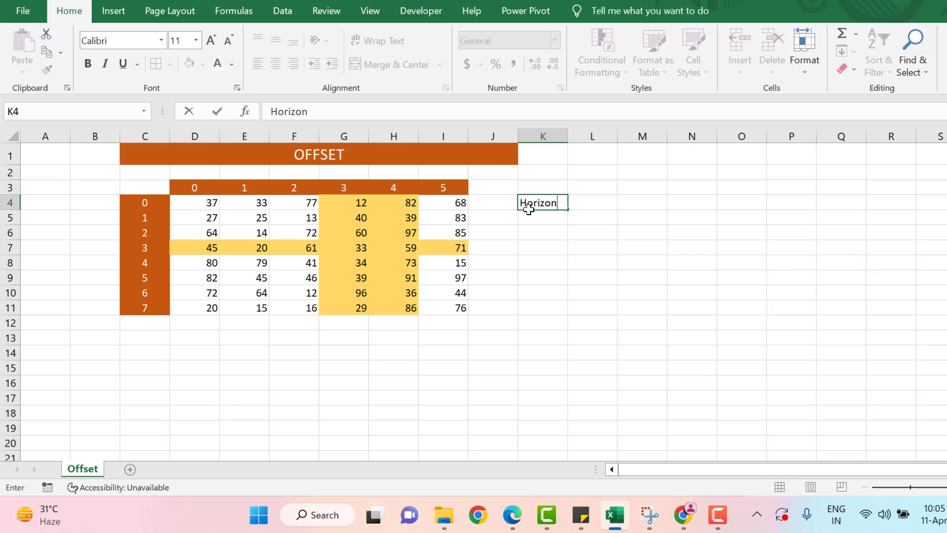
pyautogui.write('tal Ram')
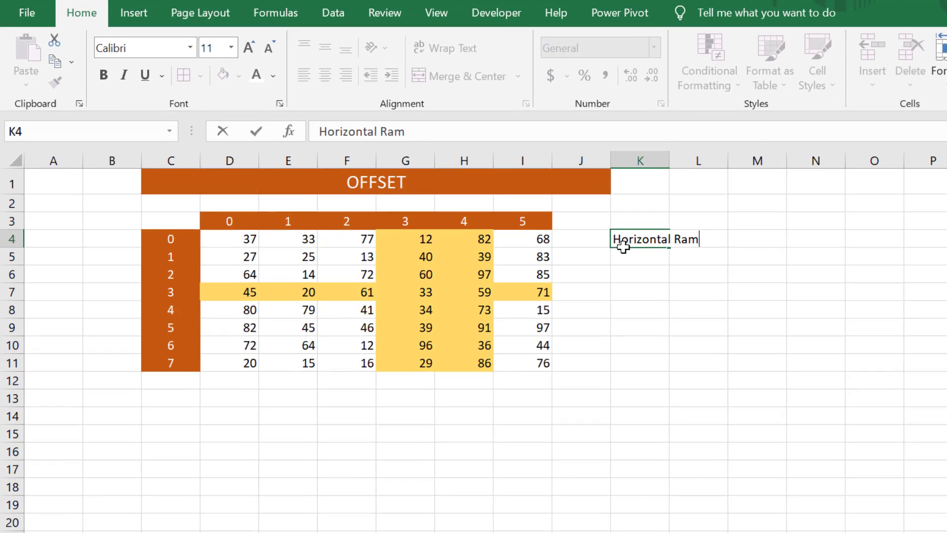
pyautogui.press('BackSpace')
pyautogui.write('nge')
pyautogui.hotkey('ctrl', 'Return')
pyautogui.hotkey('alt', 'o')
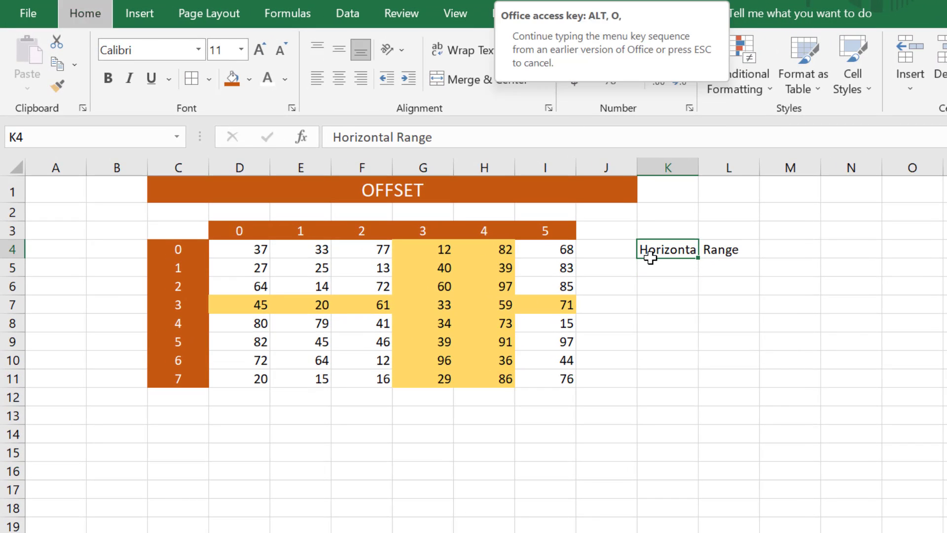
pyautogui.press('c')
pyautogui.press('a')
# Enter =OFFSET($D$4,3,0,1,6) in L4, which currently shows #VALUE!
pyautogui.press('Right')
pyautogui.write('=o')
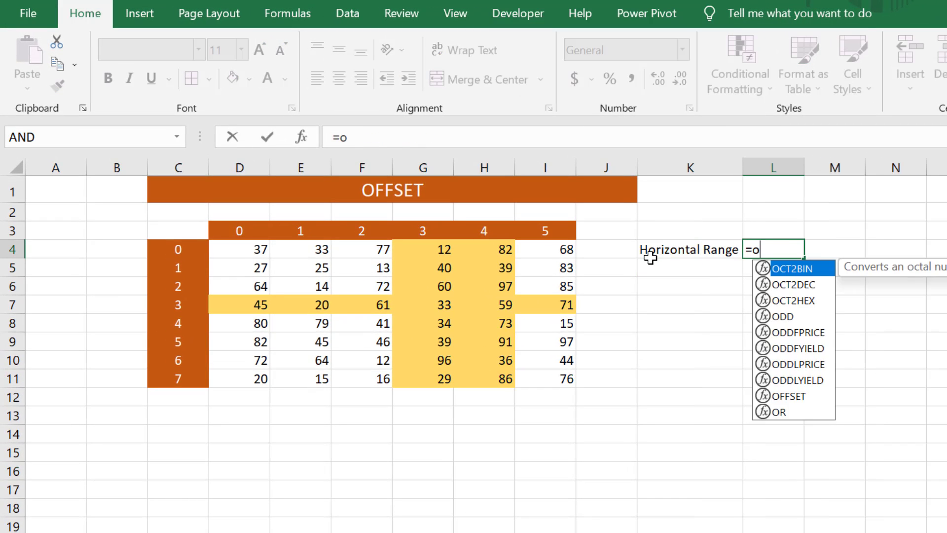
pyautogui.write('f')
pyautogui.press('Tab')
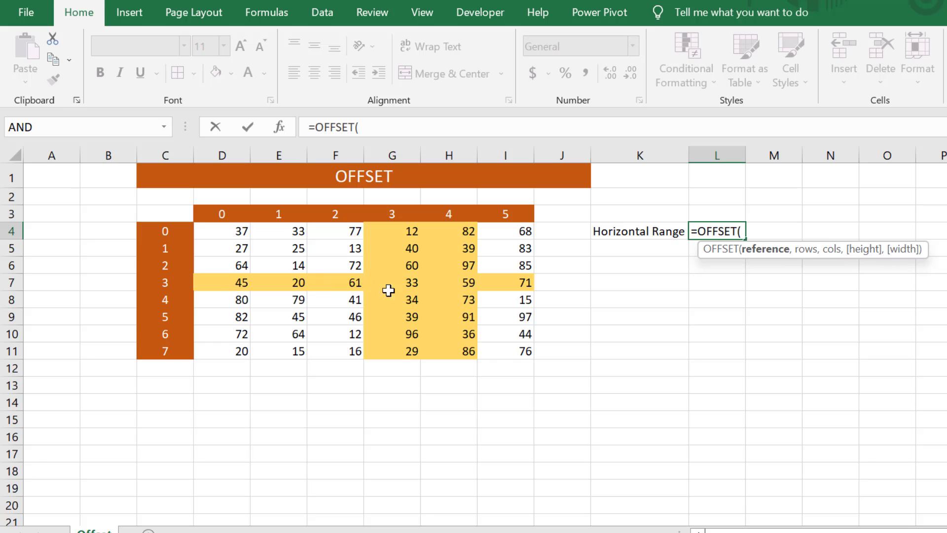
pyautogui.click(229, 236)
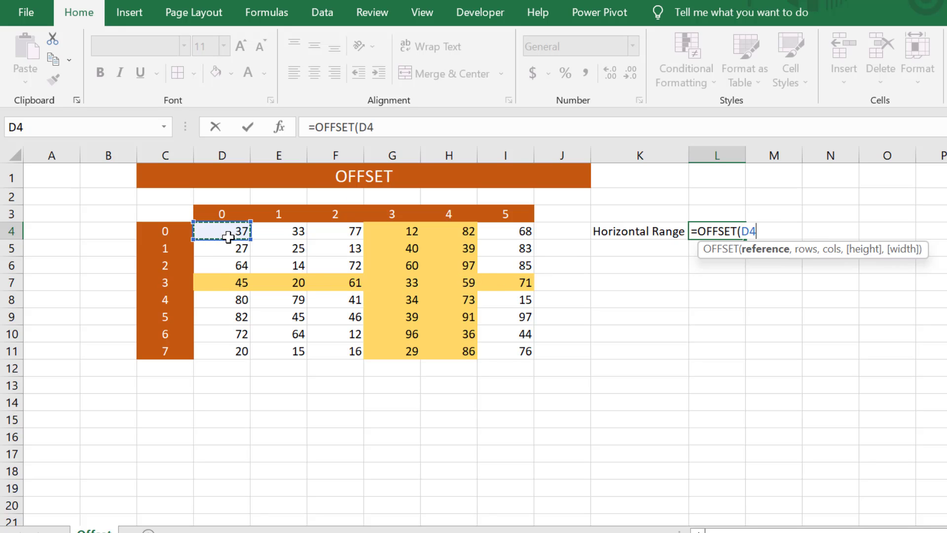
pyautogui.press('F4')
pyautogui.write(',')
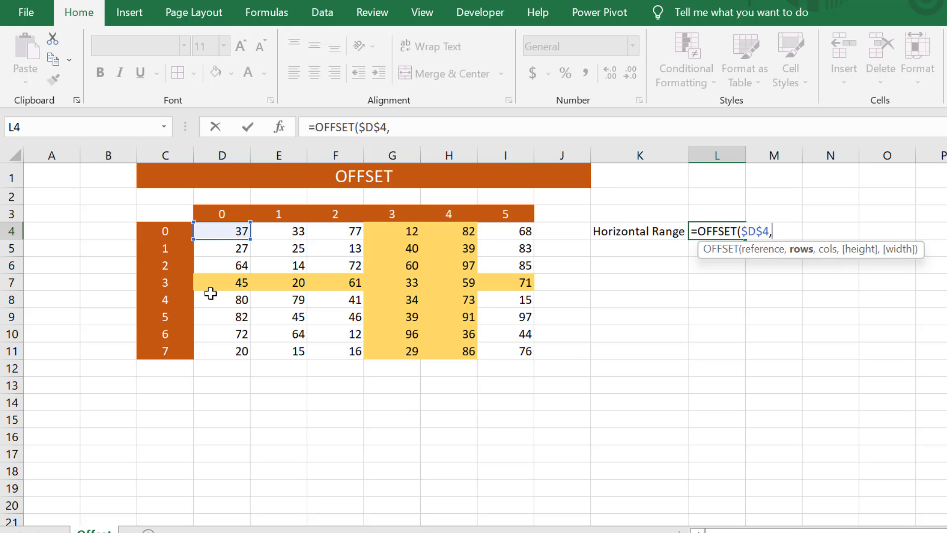
pyautogui.write('3,')
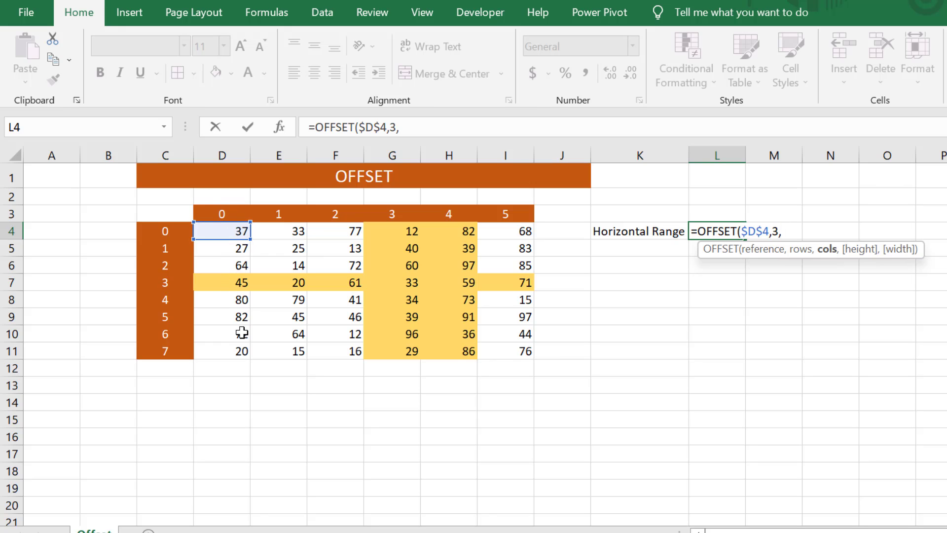
pyautogui.write('0,')
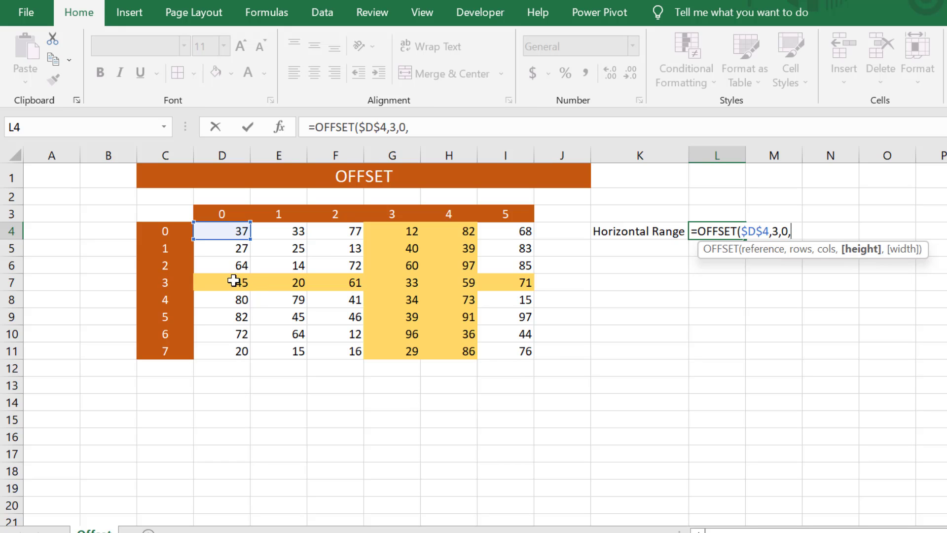
pyautogui.write('1,6')
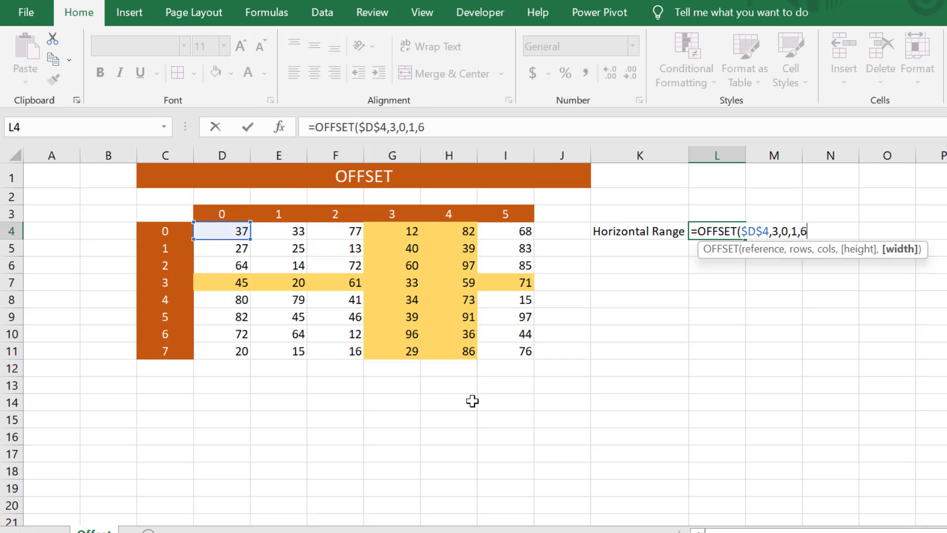
pyautogui.press('Return')
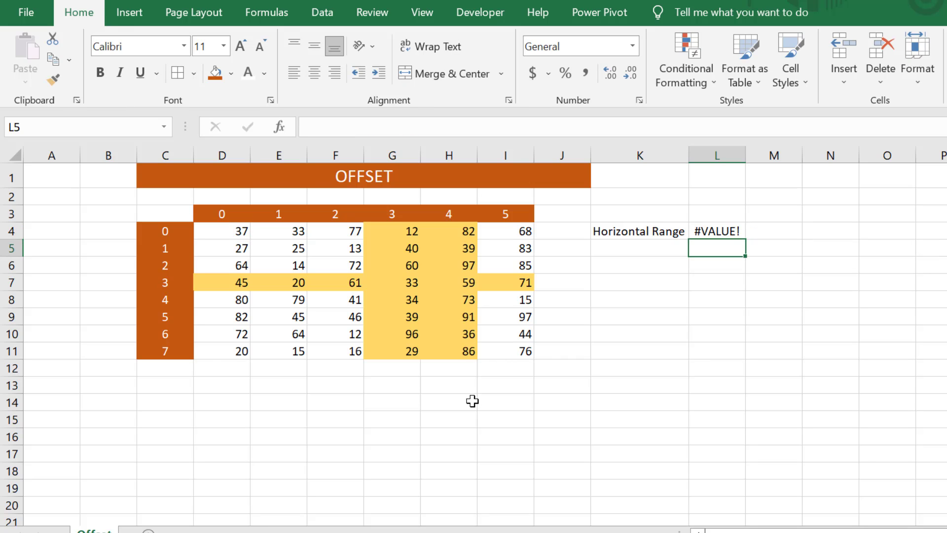
pyautogui.press('Up')
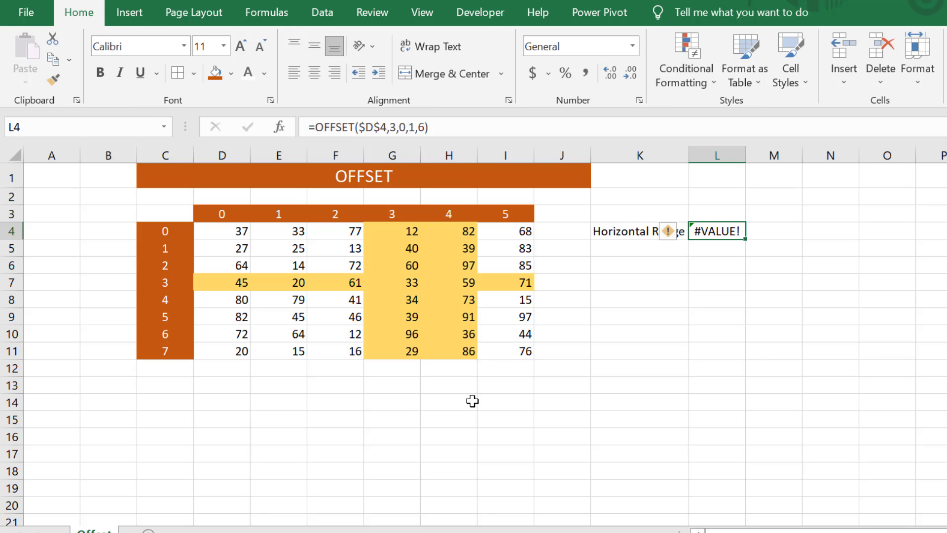
# Copy the OFFSET formula text from cell L4
pyautogui.press('F2')
pyautogui.hotkey('shift', 'Home')
pyautogui.hotkey('ctrl', 'c')
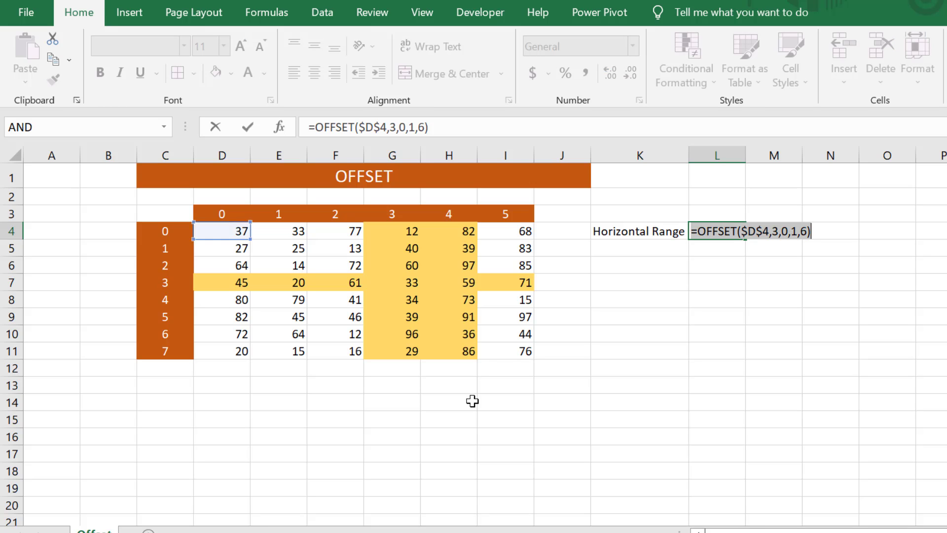
pyautogui.hotkey('ctrl', 'Return')
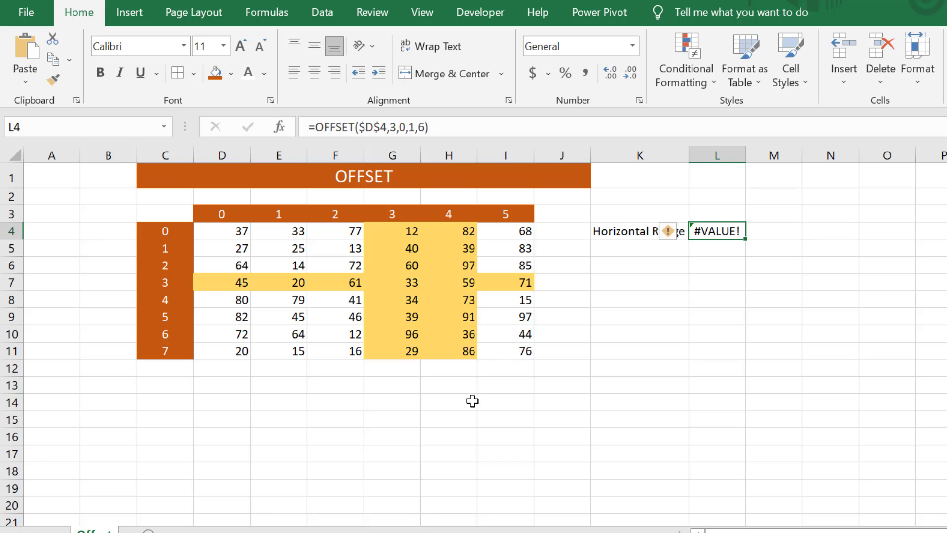
# Define the name H_R referring to =OFFSET($D$4,3,0,1,6), fixing the rejected name H1
pyautogui.click(267, 12)
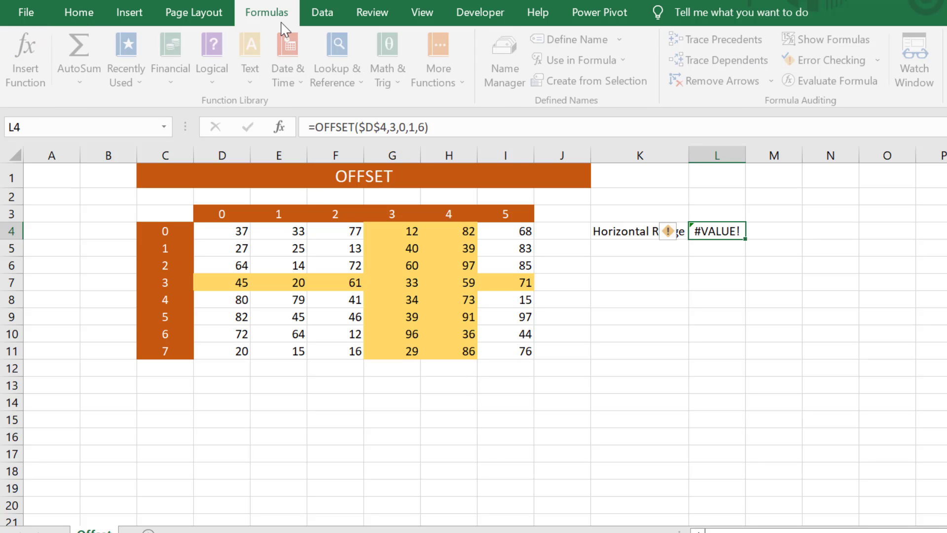
pyautogui.click(582, 39)
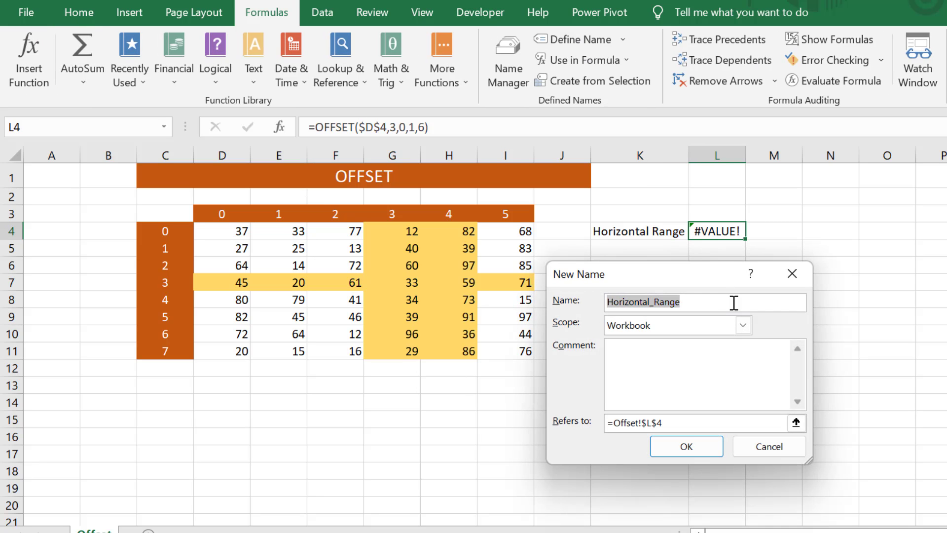
pyautogui.write('Hi')
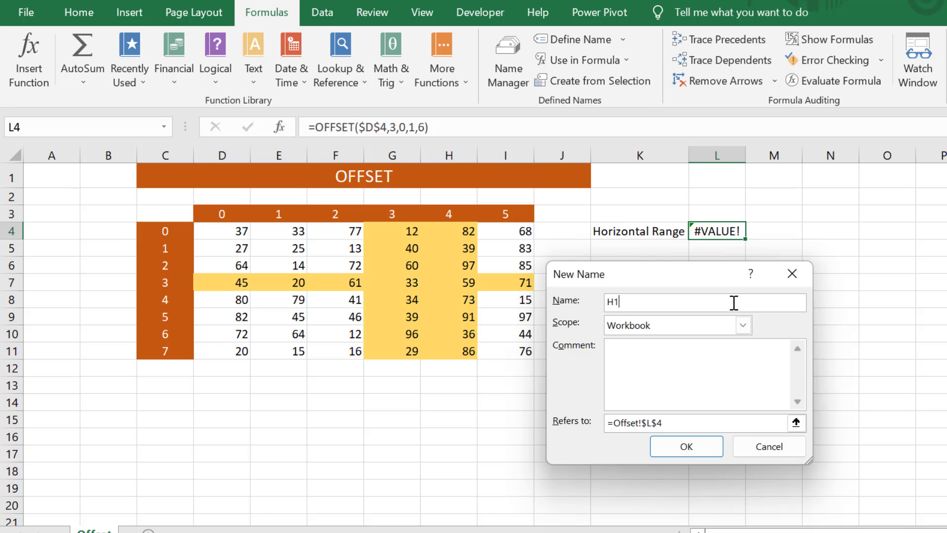
pyautogui.click(718, 423)
pyautogui.hotkey('shift', 'Left')
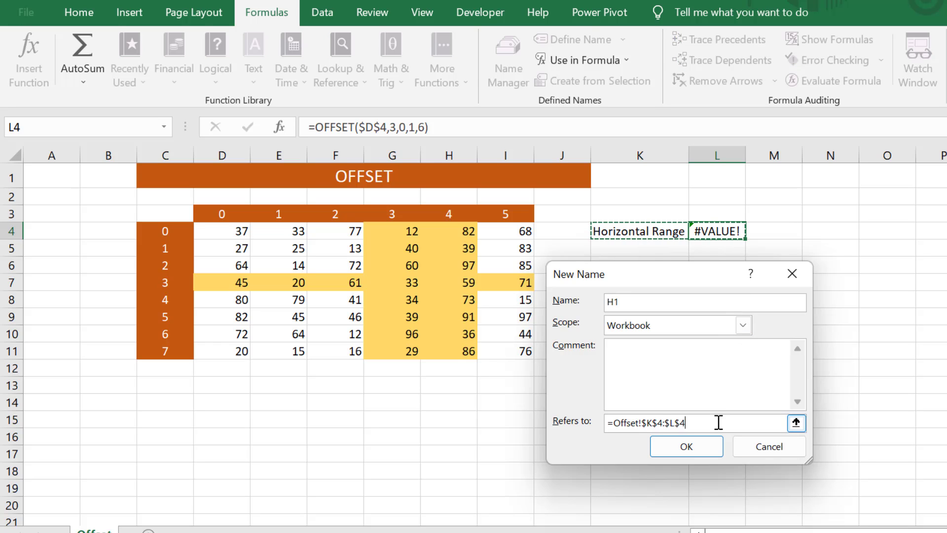
pyautogui.moveTo(710, 423); pyautogui.dragTo(557, 432)
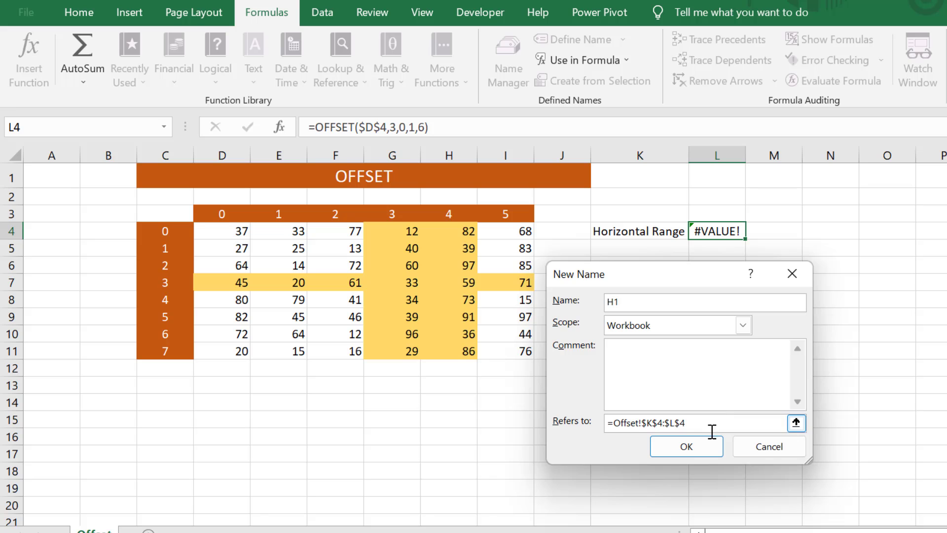
pyautogui.moveTo(712, 432); pyautogui.dragTo(535, 414)
pyautogui.hotkey('ctrl', 'v')
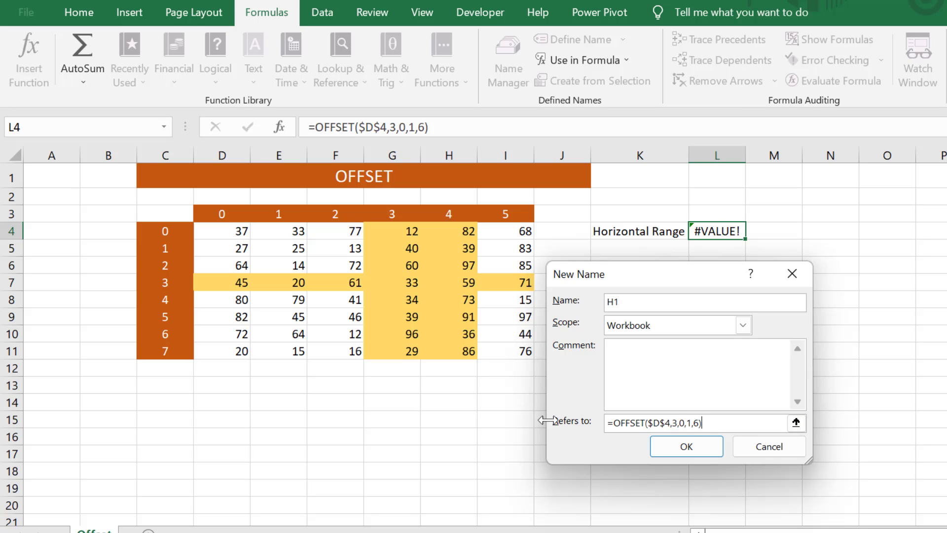
pyautogui.click(684, 448)
pyautogui.click(576, 351)
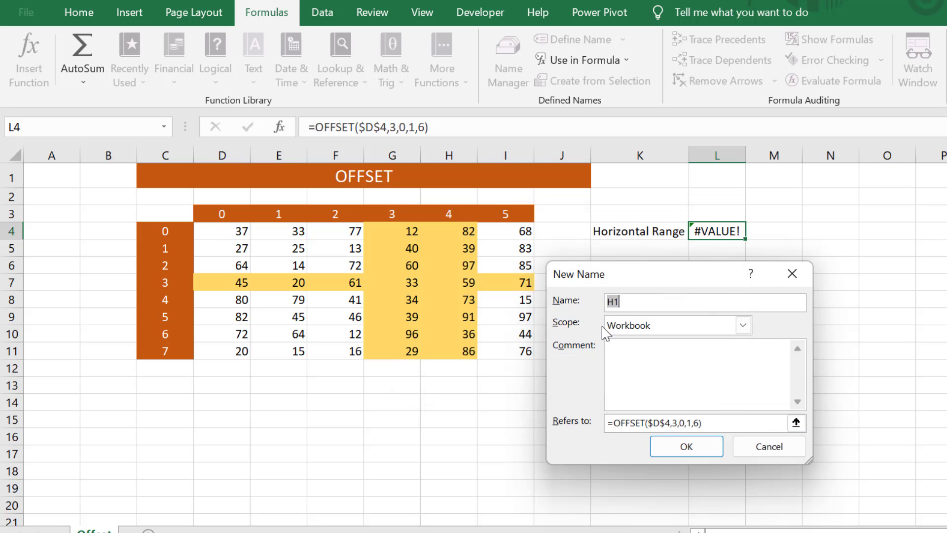
pyautogui.click(637, 301)
pyautogui.write('_R')
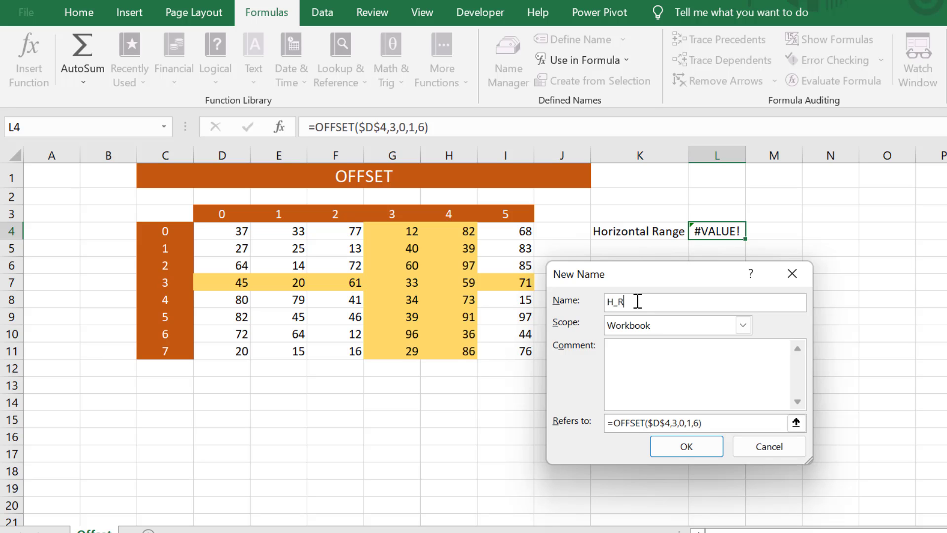
pyautogui.click(678, 447)
# Confirm in Name Manager that H_R covers D7:I7, then select cell K5
pyautogui.click(509, 69)
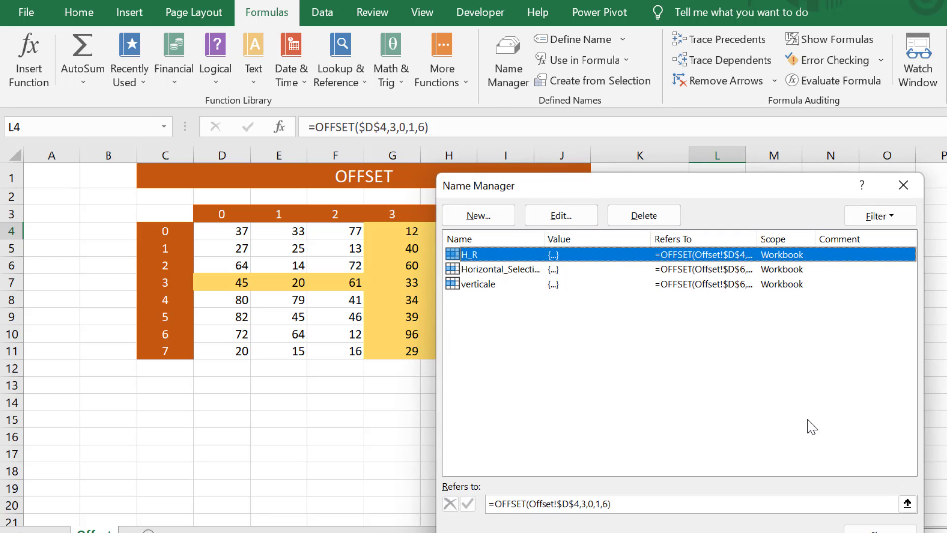
pyautogui.click(907, 503)
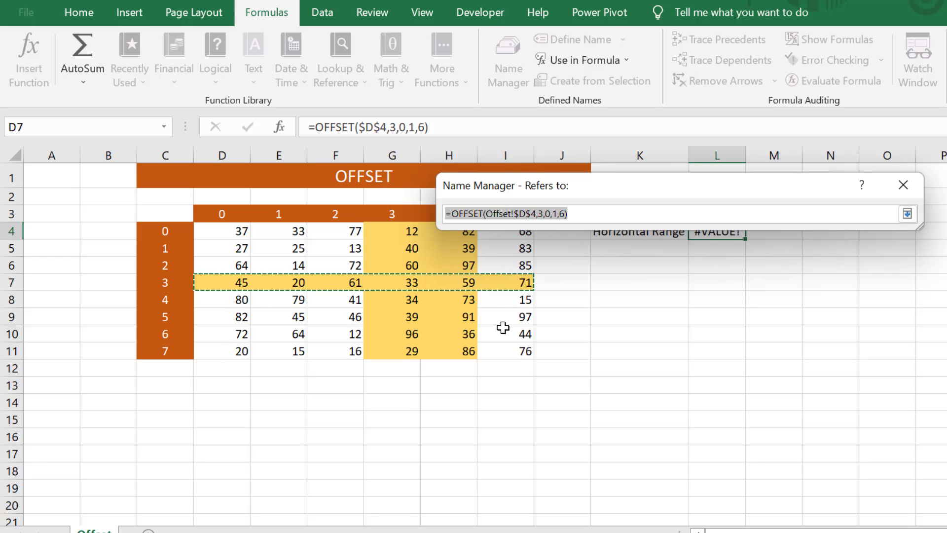
pyautogui.press('Return')
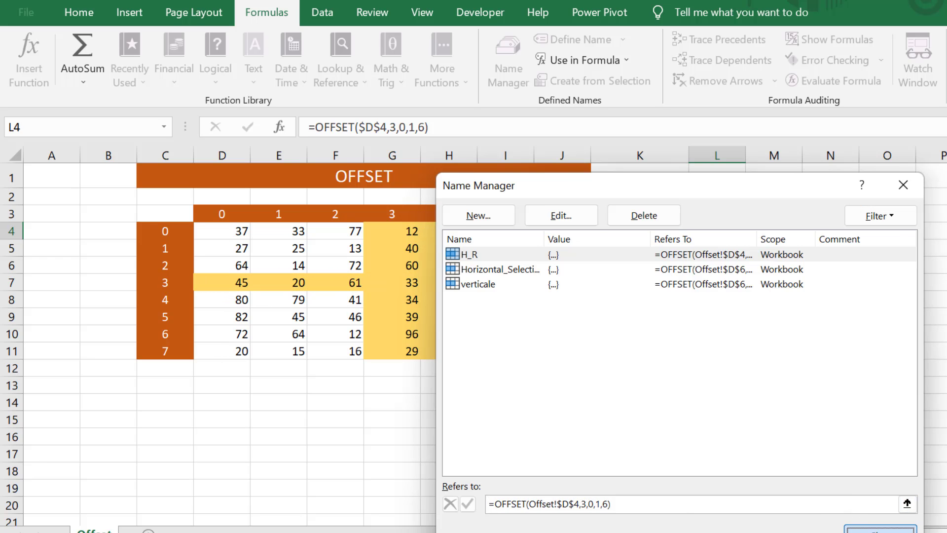
pyautogui.click(880, 528)
pyautogui.click(610, 271)
pyautogui.press('Up')
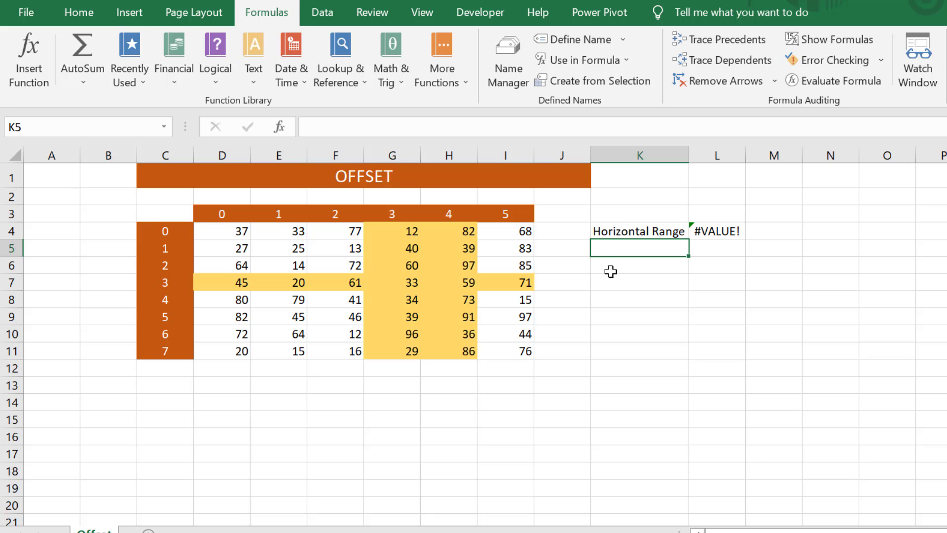
# Label cell K5 'Vertical Range'
pyautogui.write('Vertical Range')
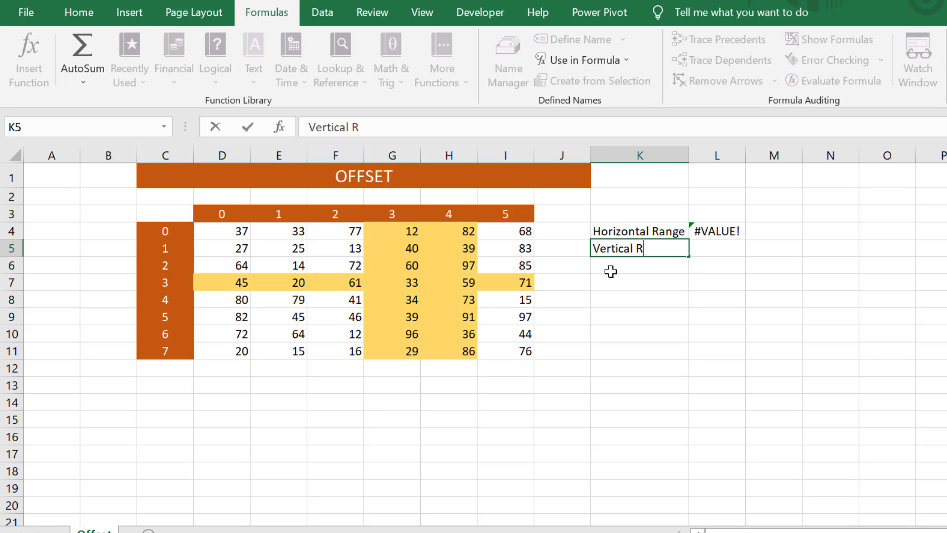
pyautogui.press('Return')
pyautogui.press('Up')
pyautogui.press('Right')
# Enter =OFFSET($D$4,0,3,8,2) in L5, which shows #VALUE!
pyautogui.write('=off')
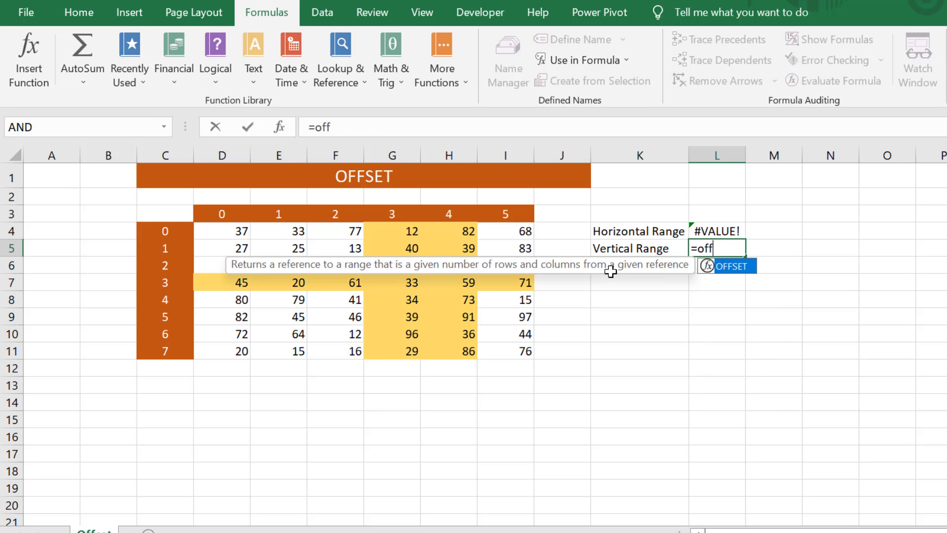
pyautogui.press('Tab')
pyautogui.click(234, 235)
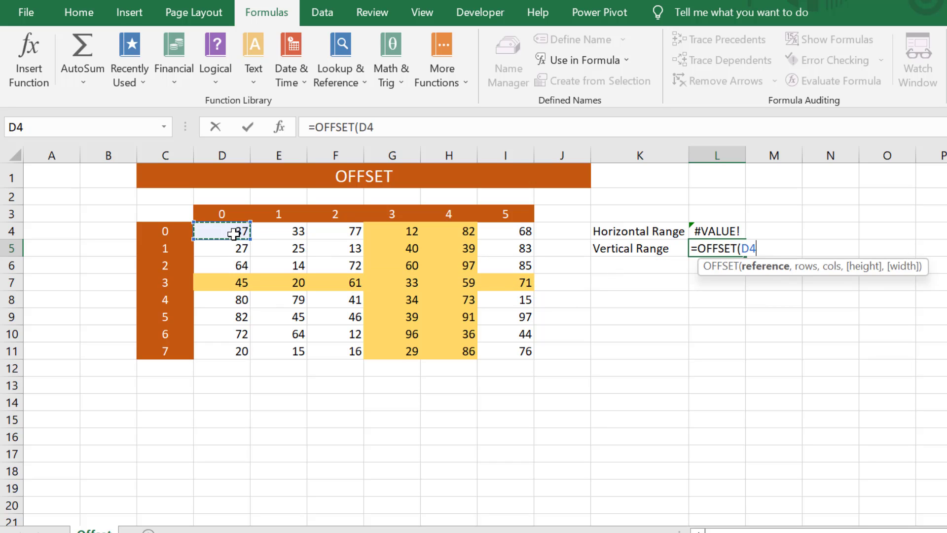
pyautogui.press('F4')
pyautogui.write(',')
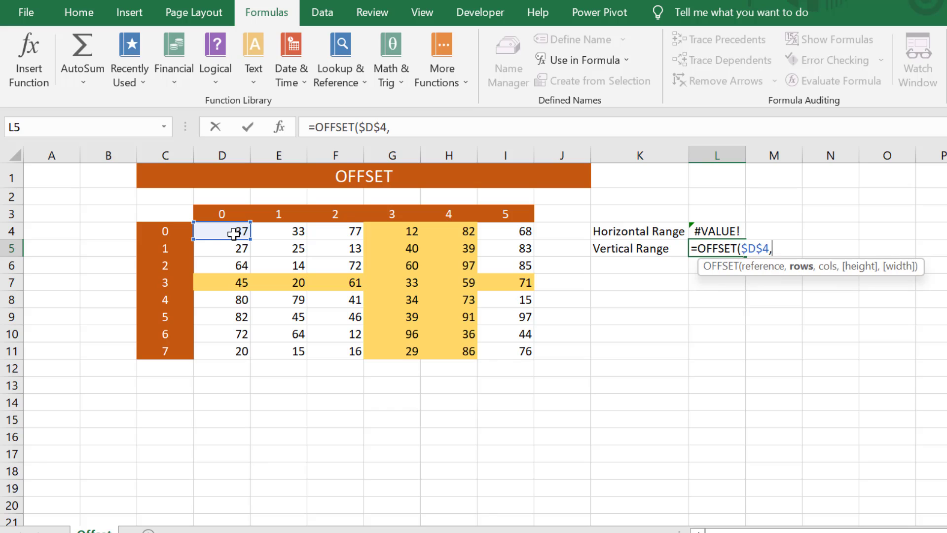
pyautogui.write('0,')
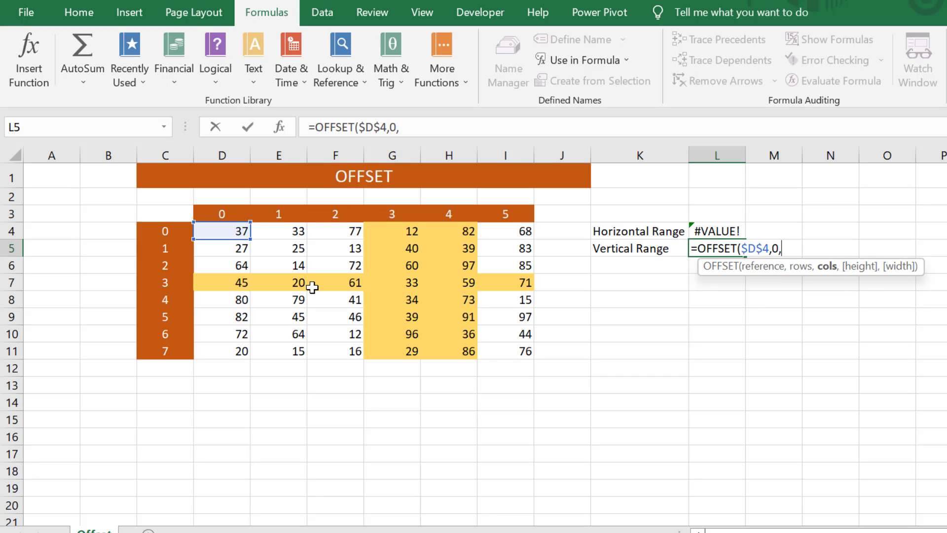
pyautogui.write('3,')
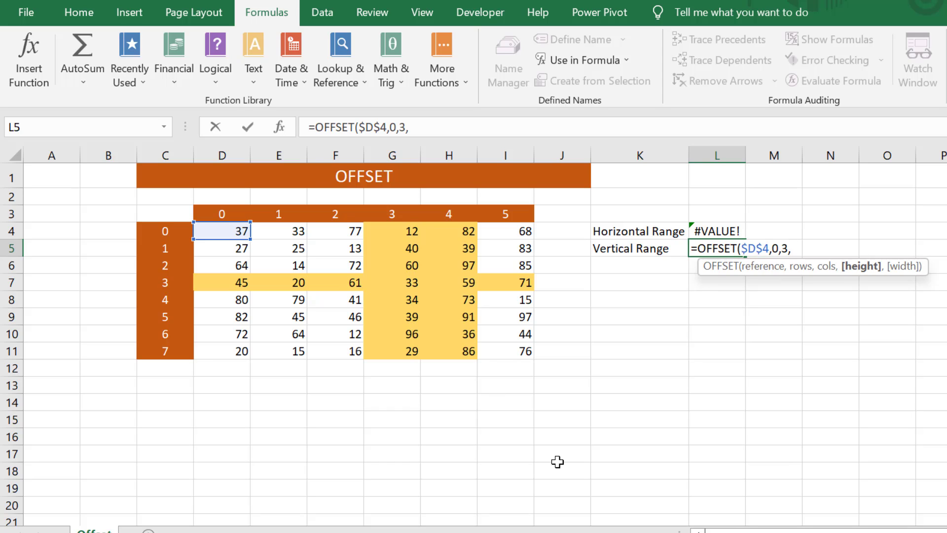
pyautogui.write('8,')
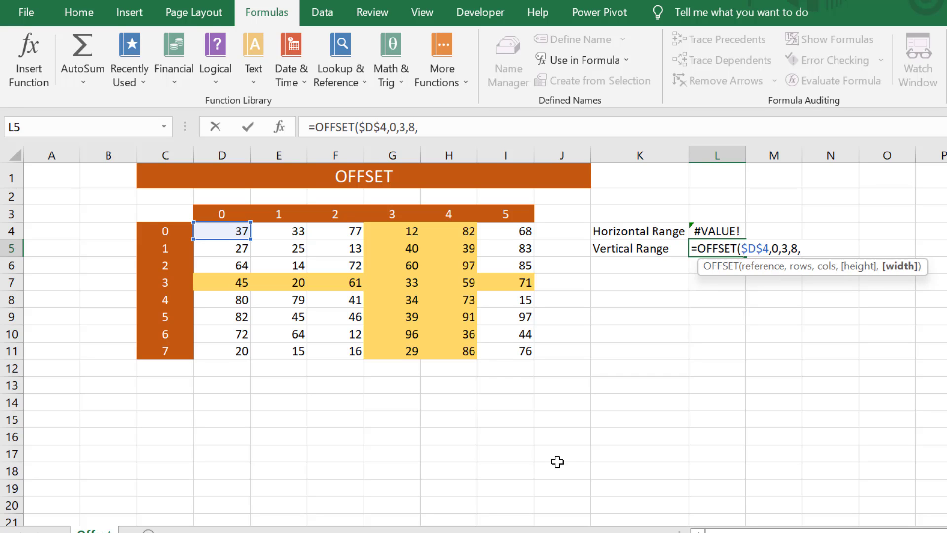
pyautogui.write('2')
pyautogui.press('Return')
# Select the full L5 formula text for copying, leaving the cell unchanged
pyautogui.press('Up')
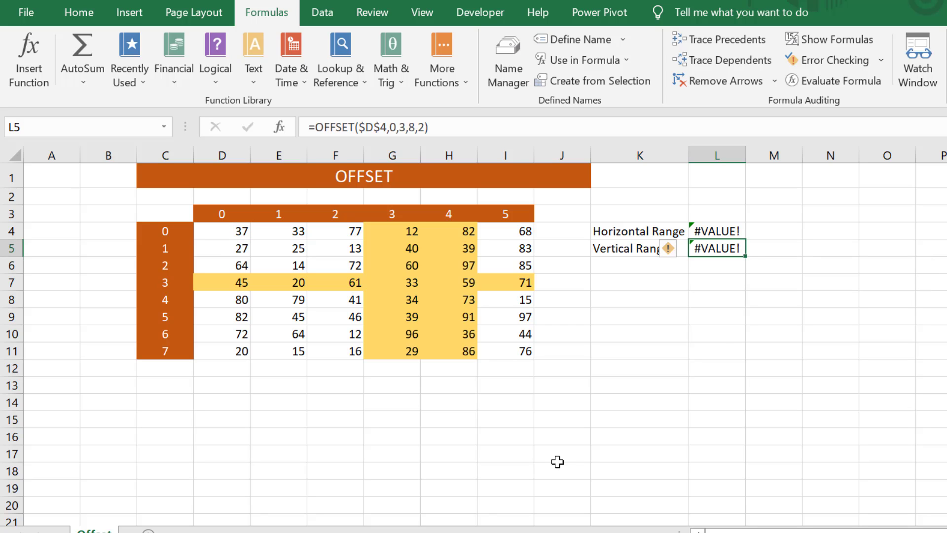
pyautogui.press('F2')
pyautogui.hotkey('shift', 'Home')
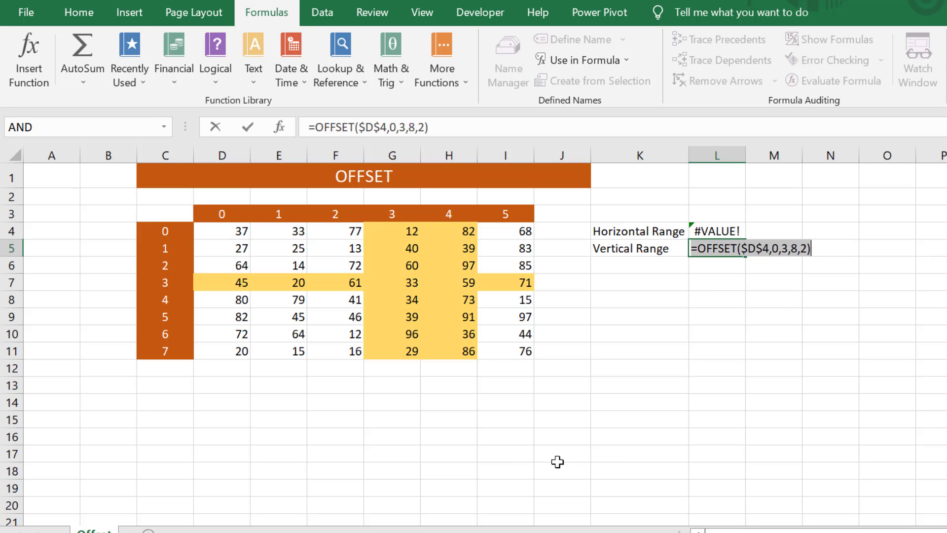
pyautogui.press('Escape')
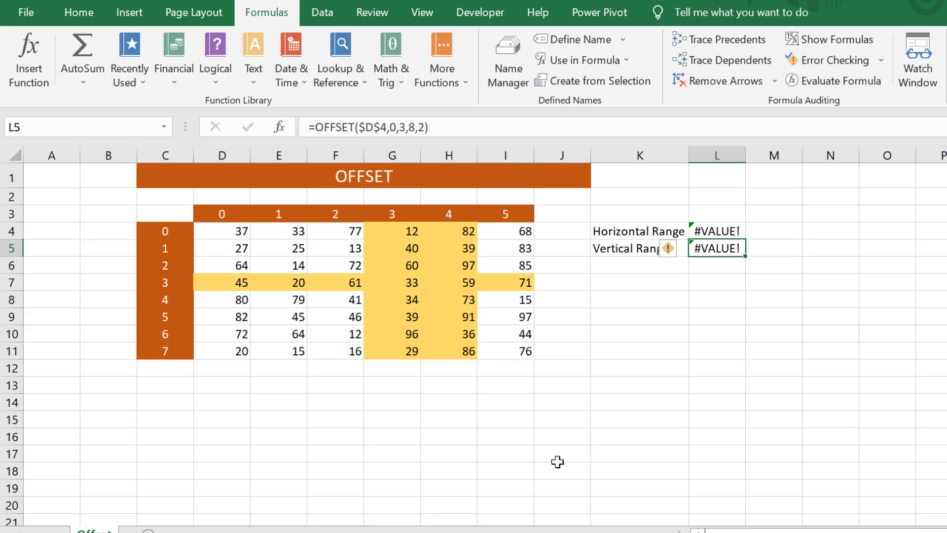
# Define the name V_R referring to the pasted =OFFSET($D$4,0,3,8,2) formula
pyautogui.click(549, 46)
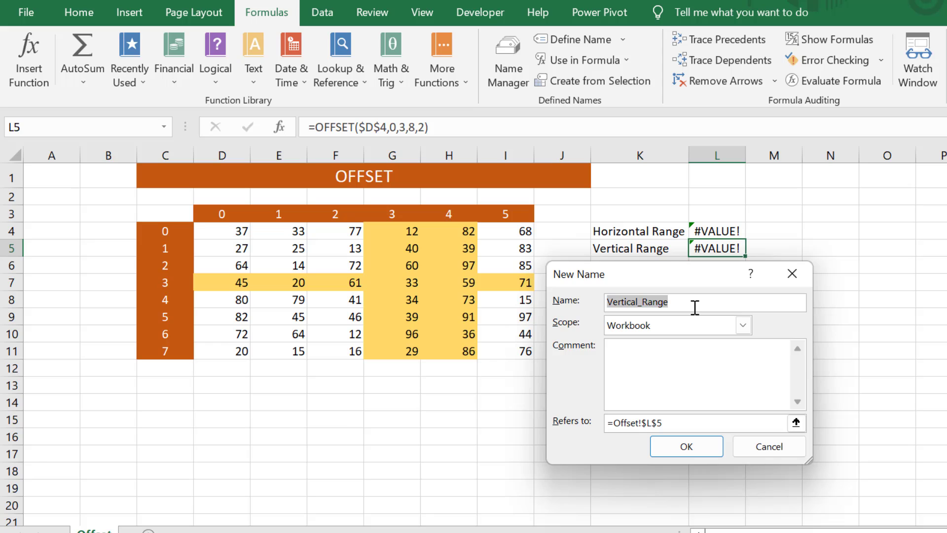
pyautogui.write('V_R')
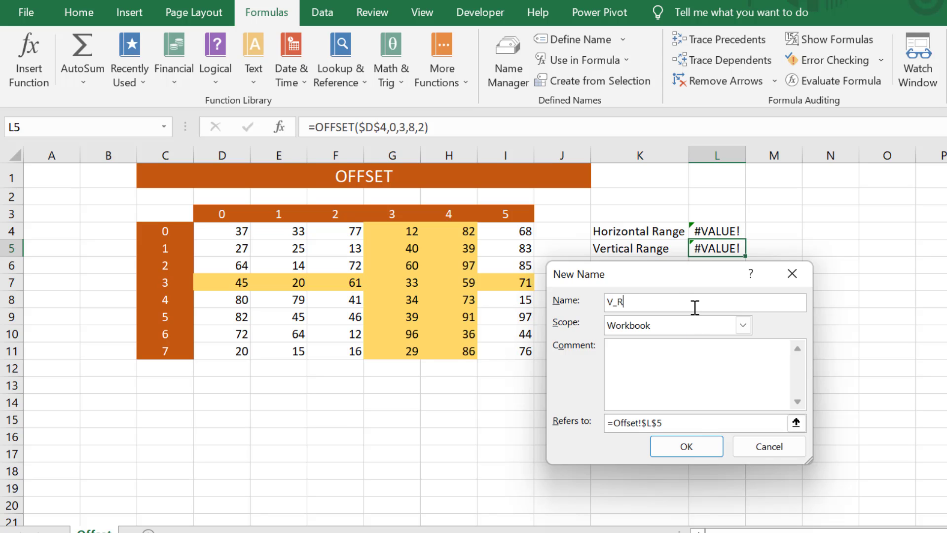
pyautogui.moveTo(694, 422); pyautogui.dragTo(586, 422)
pyautogui.hotkey('ctrl', 'v')
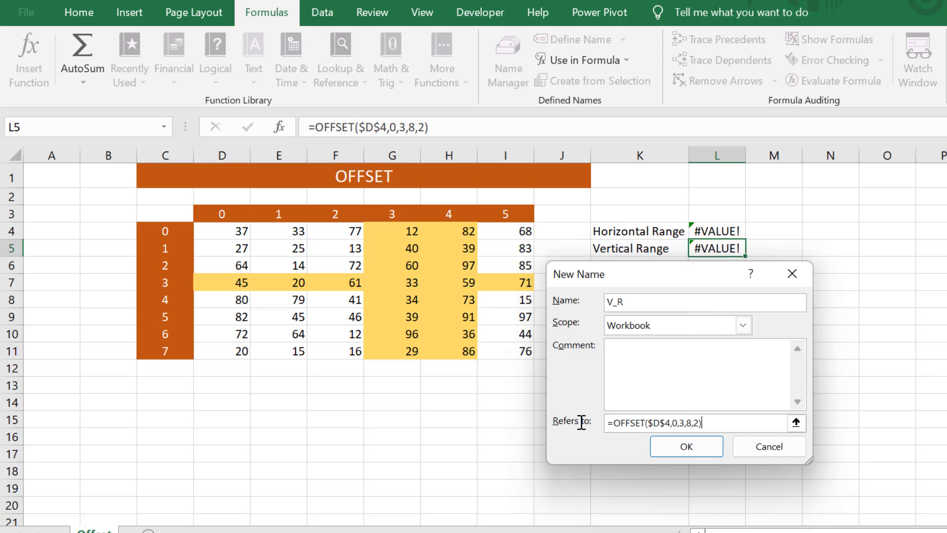
pyautogui.click(687, 448)
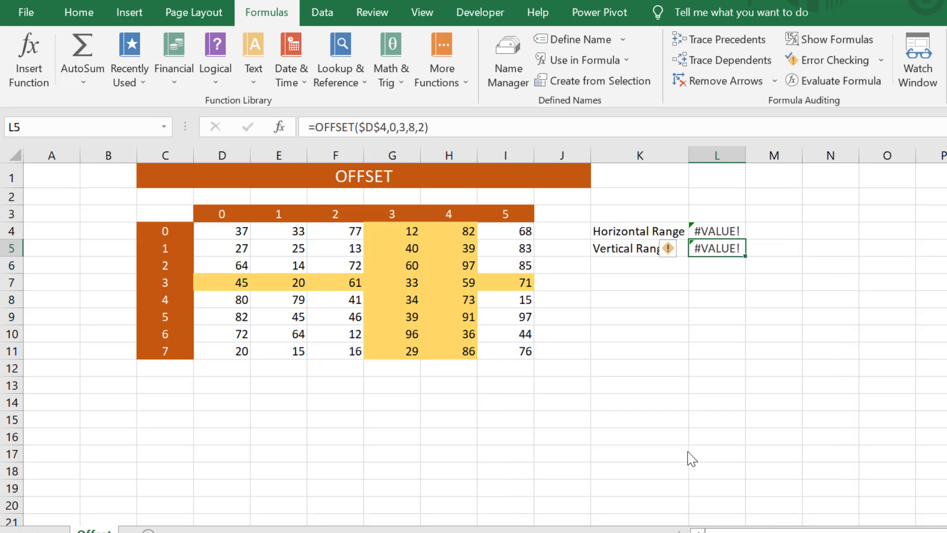
# Verify in Name Manager that V_R covers G4:H11
pyautogui.click(519, 86)
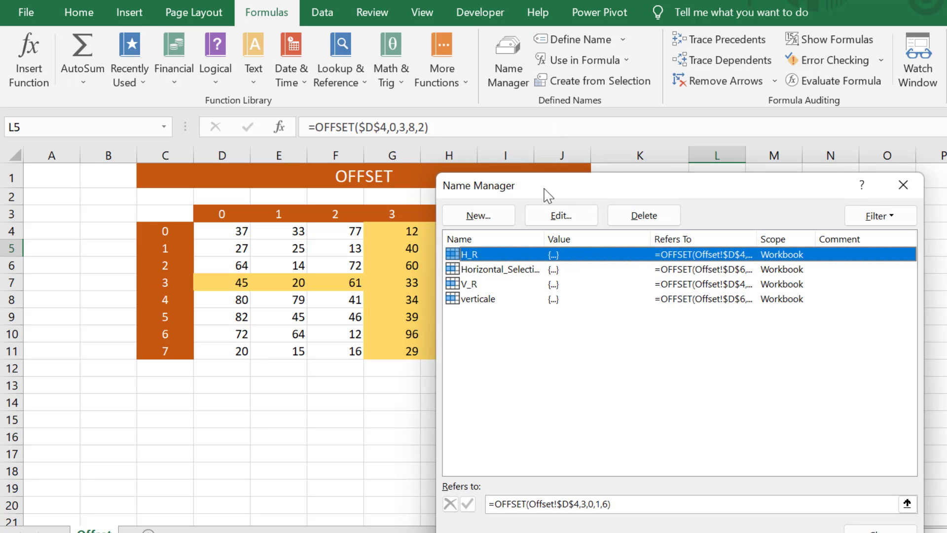
pyautogui.moveTo(557, 186); pyautogui.dragTo(671, 167)
pyautogui.click(584, 264)
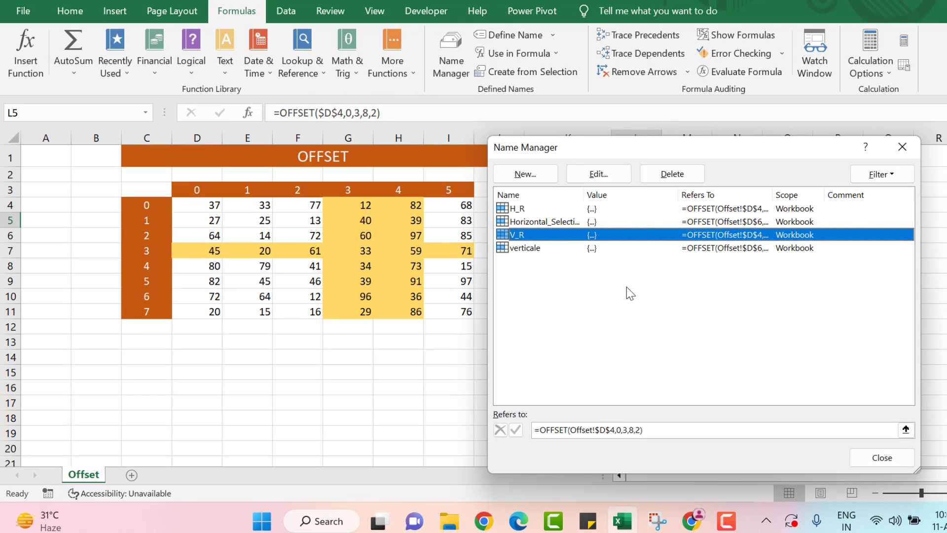
pyautogui.click(905, 430)
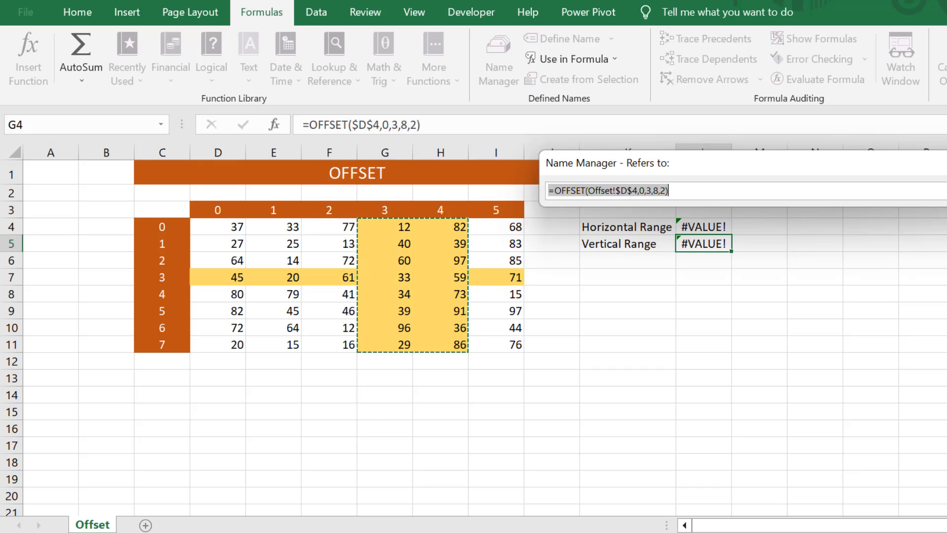
pyautogui.press('Return')
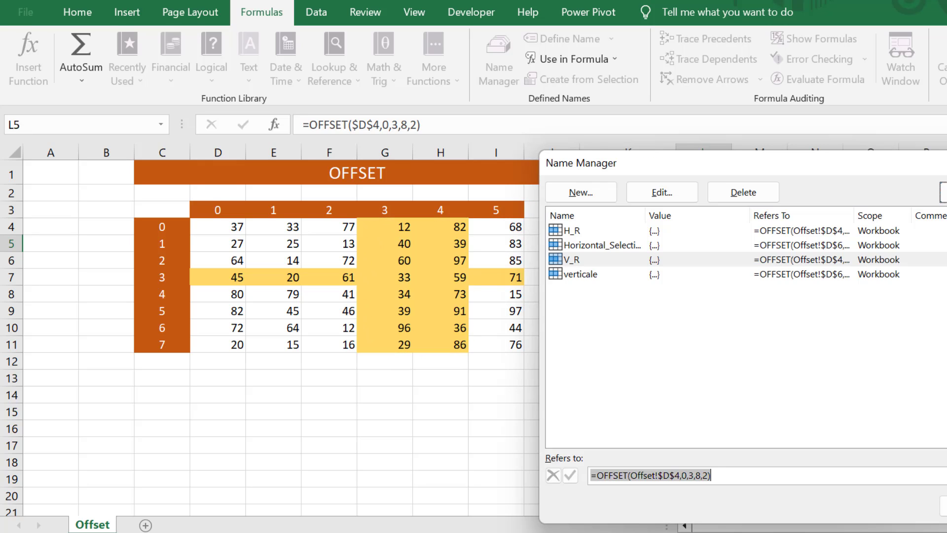
pyautogui.click(944, 506)
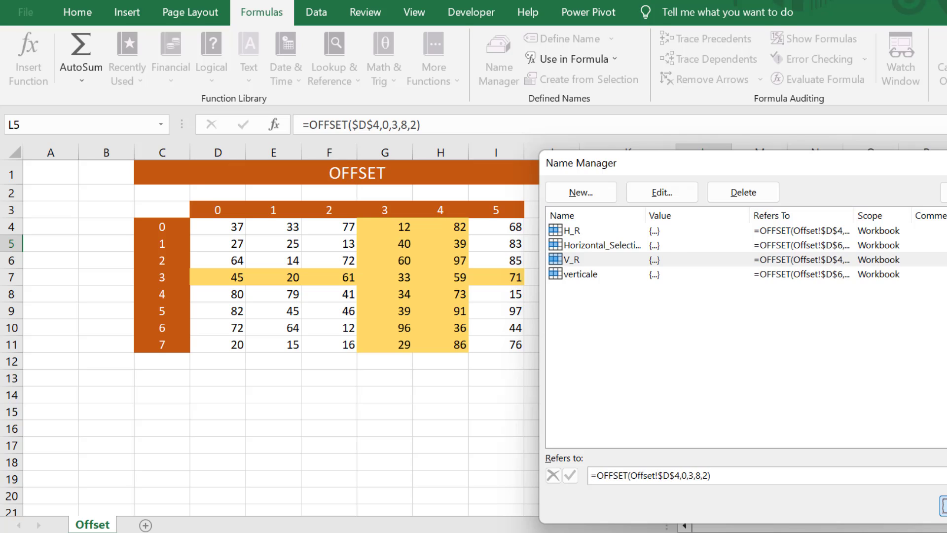